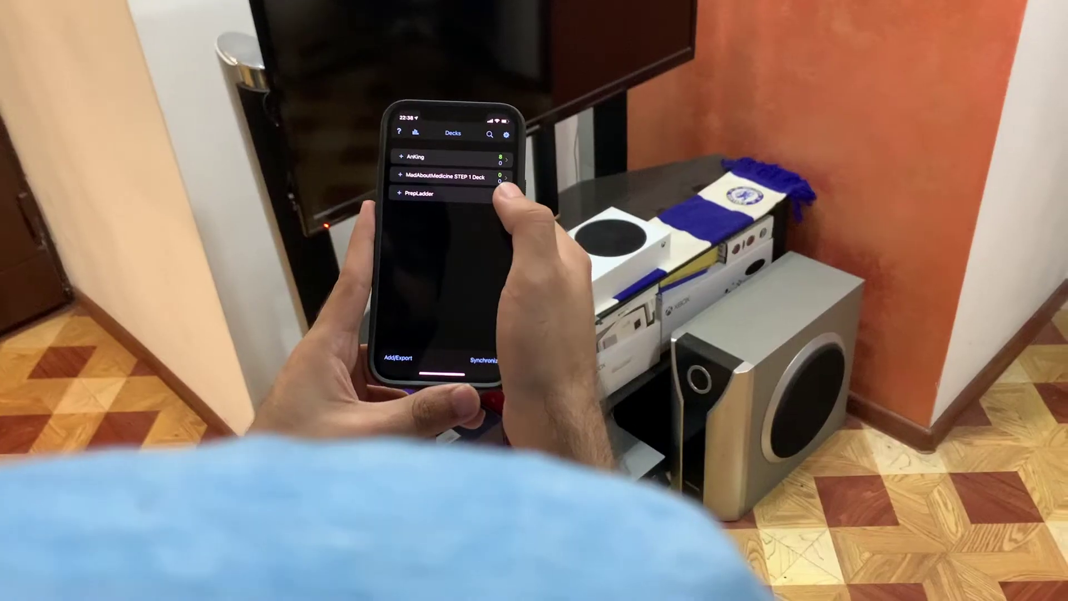
Start reviewing the AnKing deck and show the answer to the breast cancer stain card.
{"action": "left_click", "coordinate": [504, 163]}
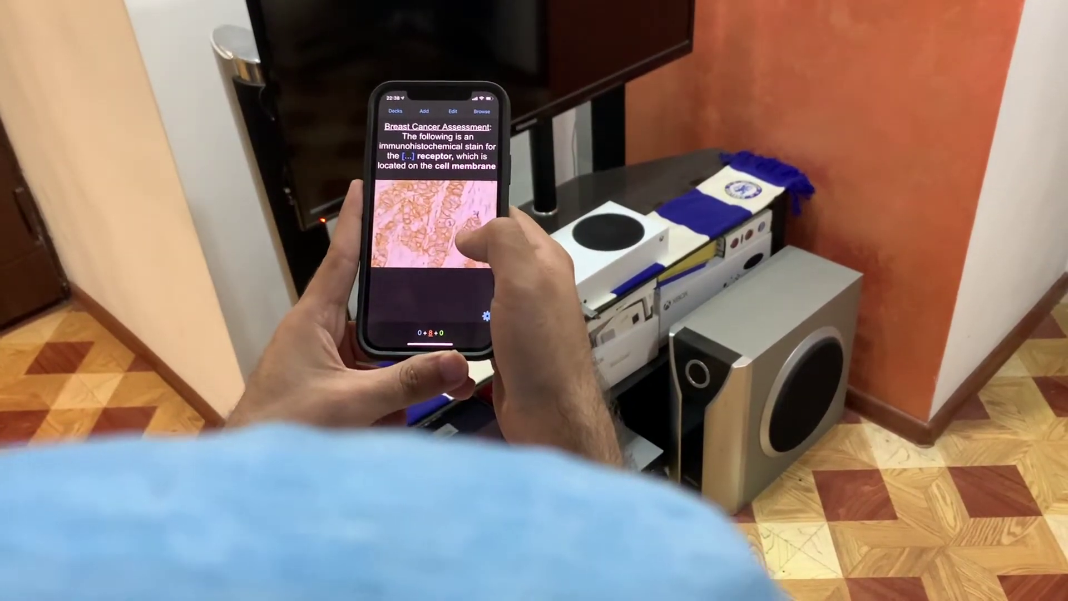
{"action": "left_click", "coordinate": [465, 247]}
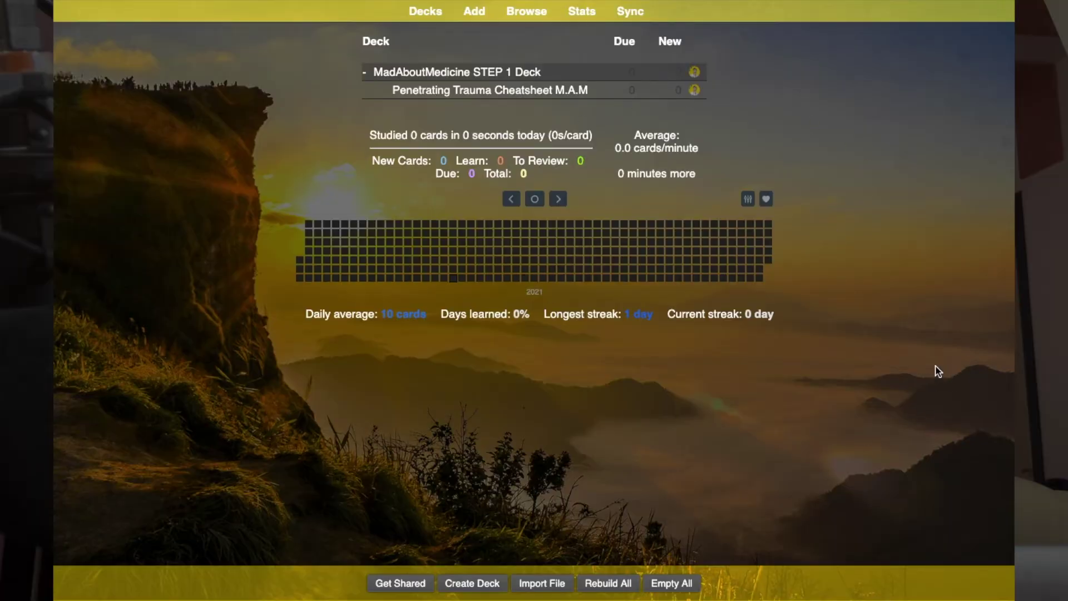
{"action": "left_click", "coordinate": [527, 11]}
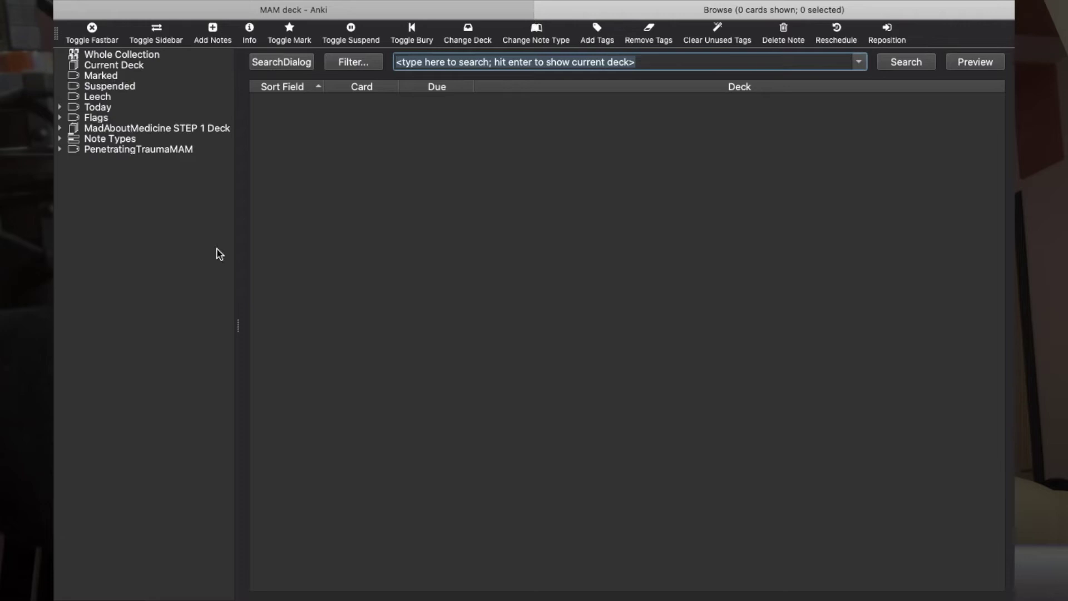
{"action": "left_click", "coordinate": [153, 60]}
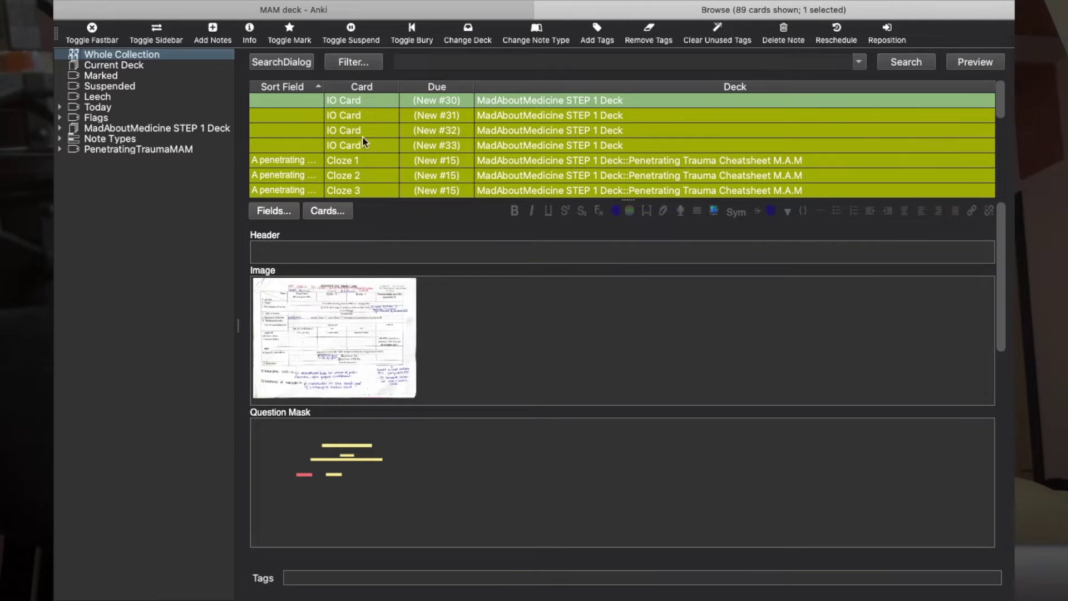
{"action": "scroll", "coordinate": [362, 139], "scroll_direction": "down", "scroll_amount": 3}
{"action": "scroll", "coordinate": [362, 139], "scroll_direction": "up", "scroll_amount": 3}
{"action": "left_click", "coordinate": [105, 151]}
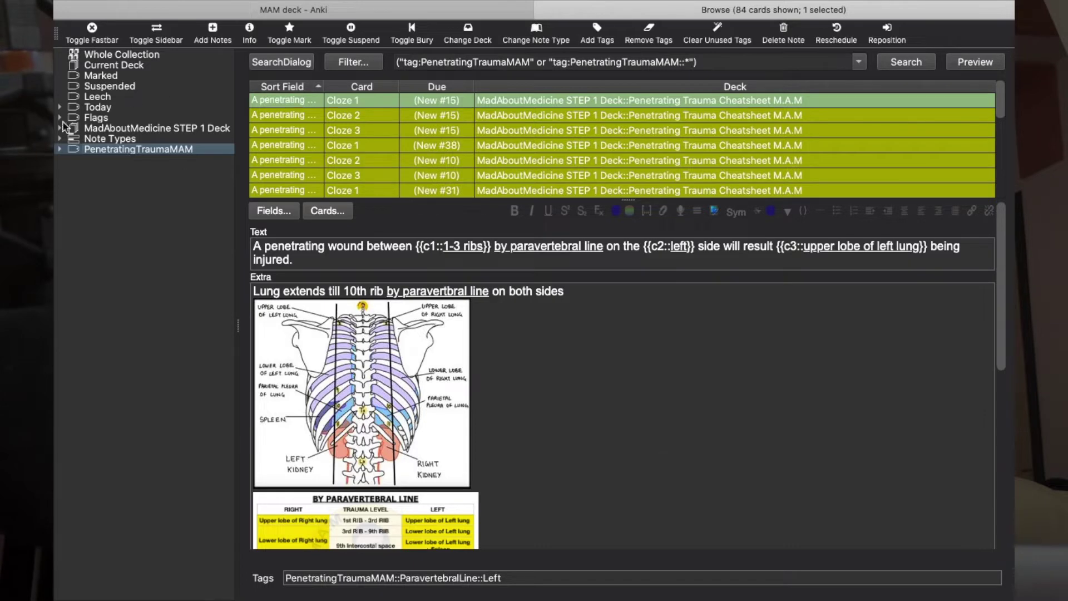
{"action": "left_click", "coordinate": [59, 150]}
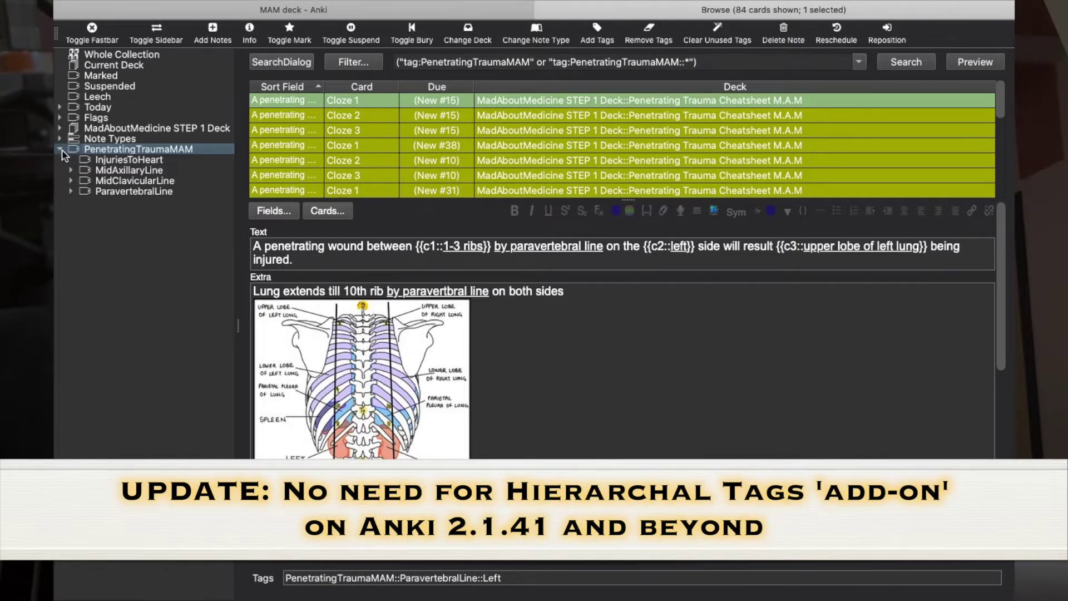
{"action": "left_click", "coordinate": [60, 150]}
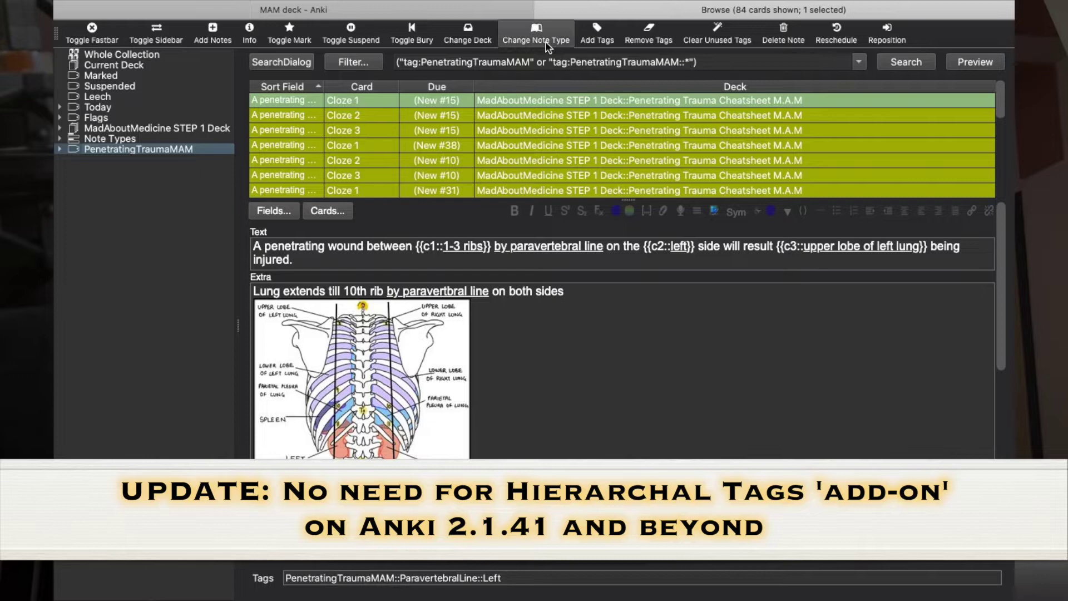
Close the browser and open Get Add-ons from Tools > Add-ons, then cancel without installing.
{"action": "left_click", "coordinate": [543, 11]}
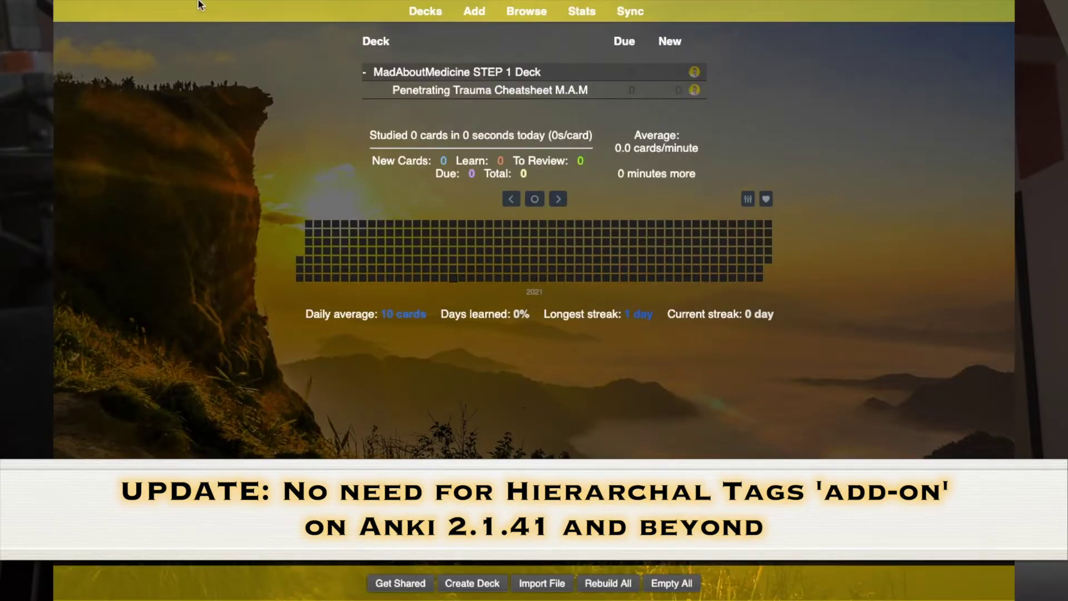
{"action": "mouse_move", "coordinate": [202, 2]}
{"action": "left_click", "coordinate": [316, 8]}
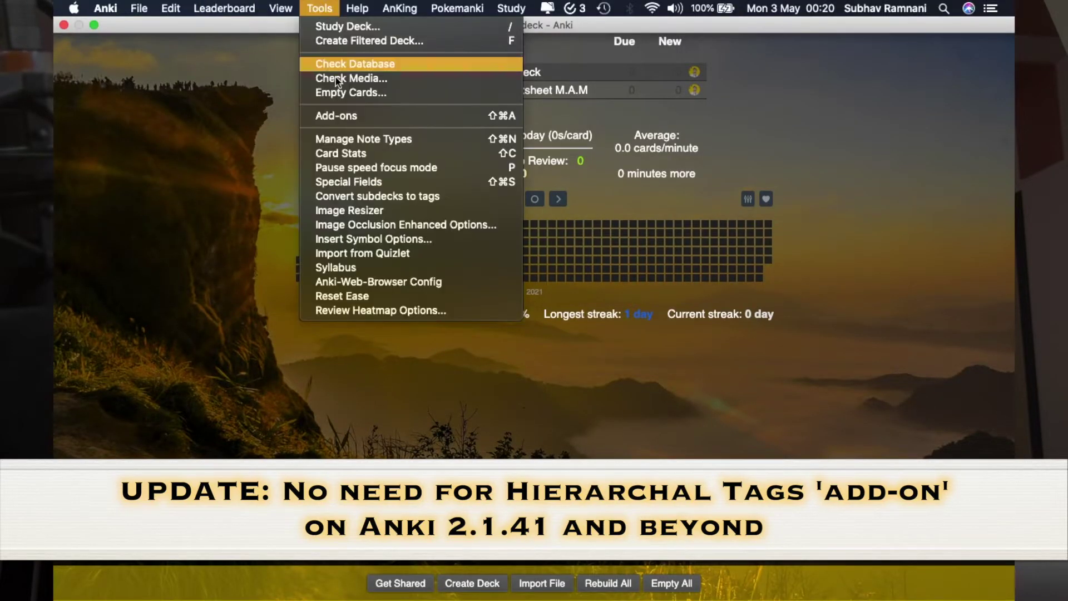
{"action": "left_click", "coordinate": [339, 115]}
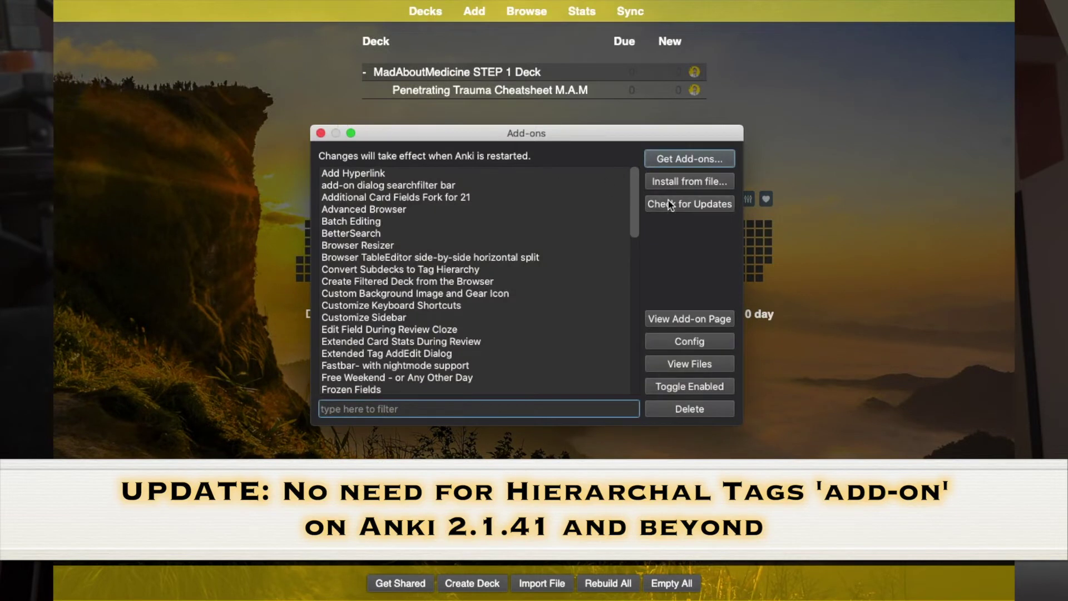
{"action": "left_click", "coordinate": [685, 160]}
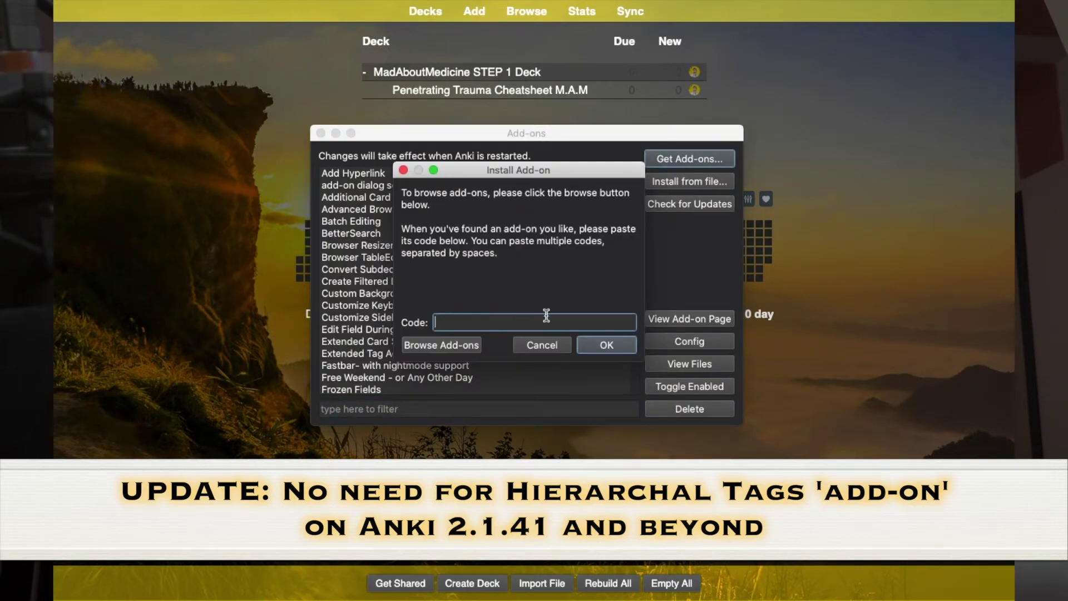
{"action": "left_click", "coordinate": [542, 346]}
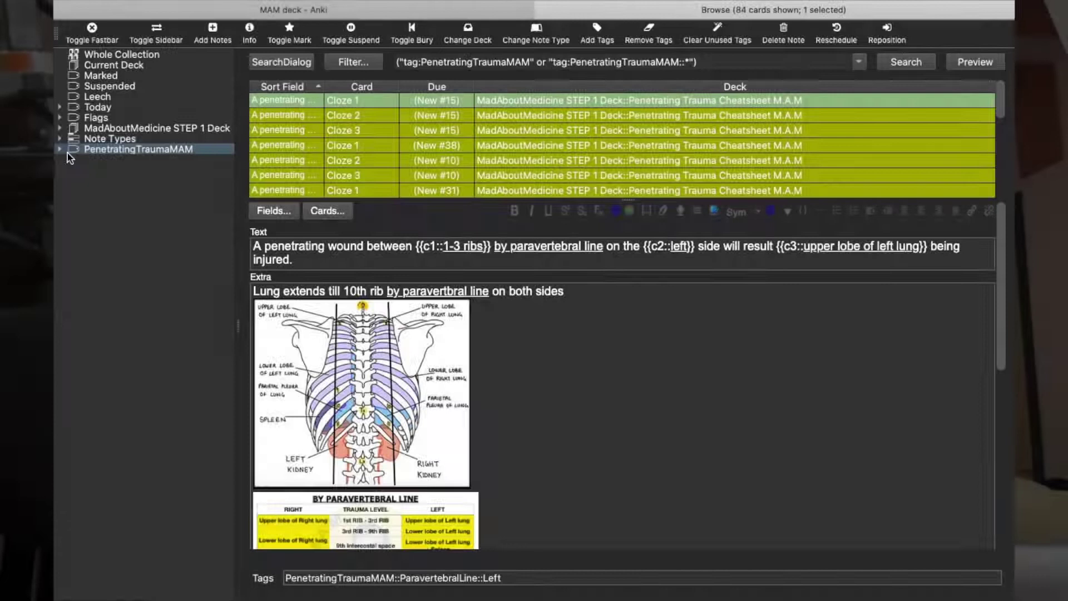
Expand PenetratingTraumaMAM and MidAxillaryLine to show its Left and Right sub-tags, then close the browser.
{"action": "left_click", "coordinate": [61, 149]}
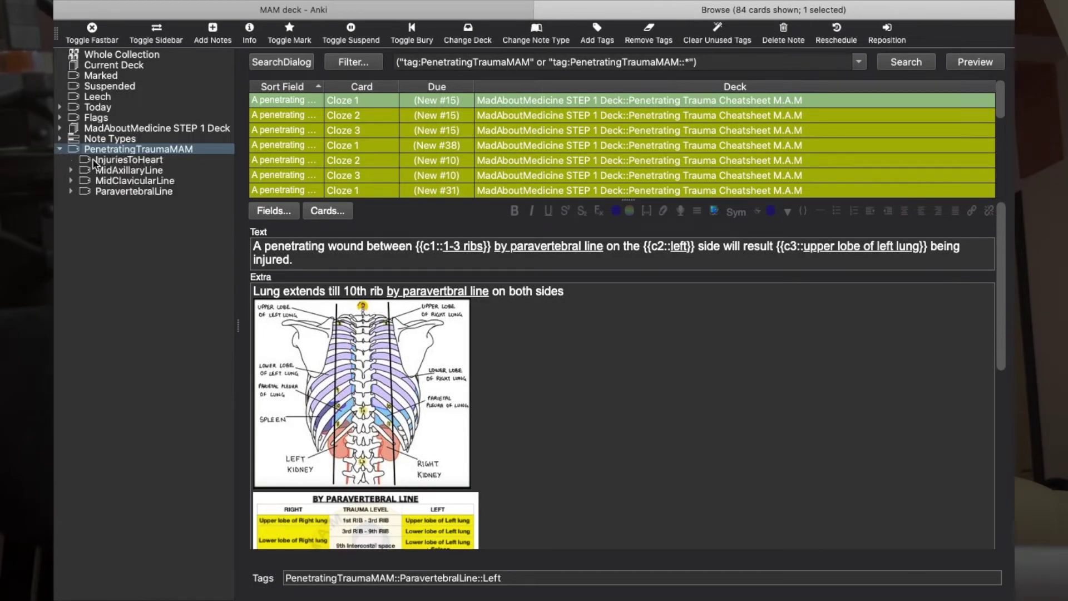
{"action": "left_click", "coordinate": [72, 170]}
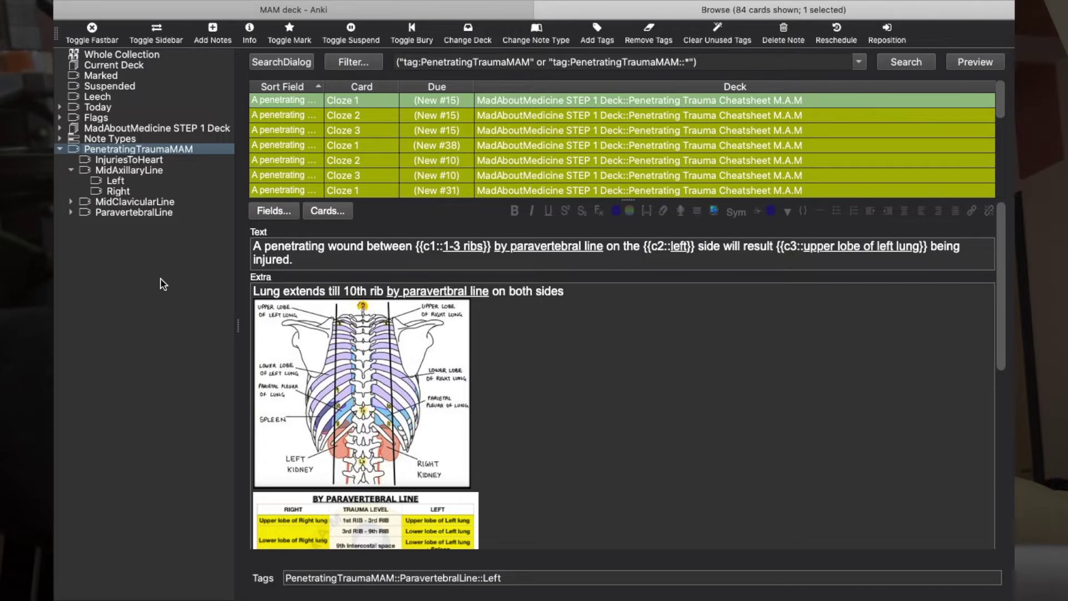
{"action": "left_click", "coordinate": [545, 10]}
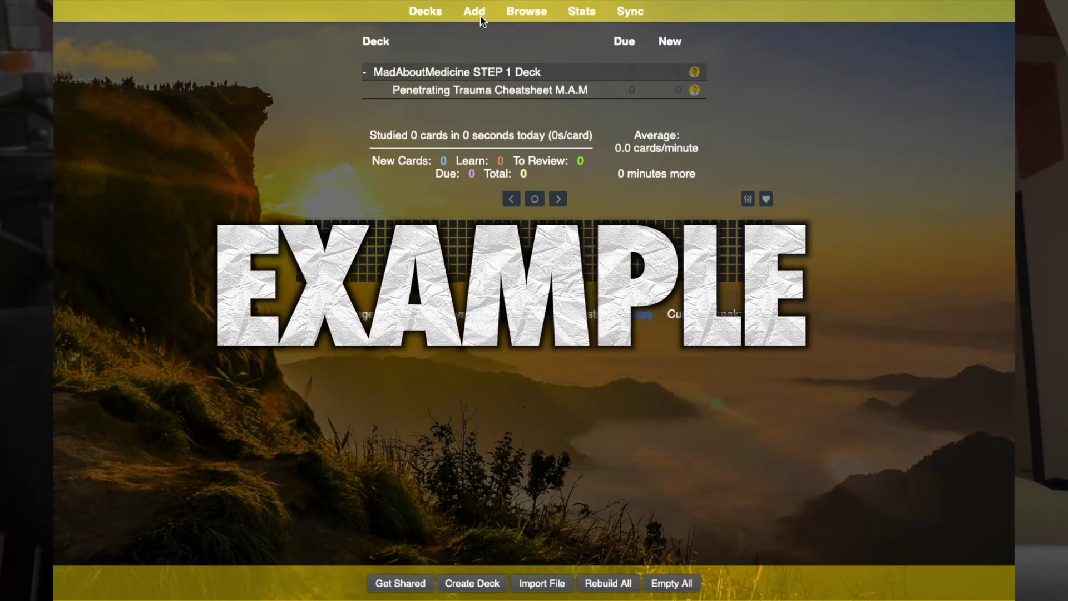
Add a new note with Term 'Don't forget to subscribe' and Definition 'yup did it'.
{"action": "left_click", "coordinate": [474, 11]}
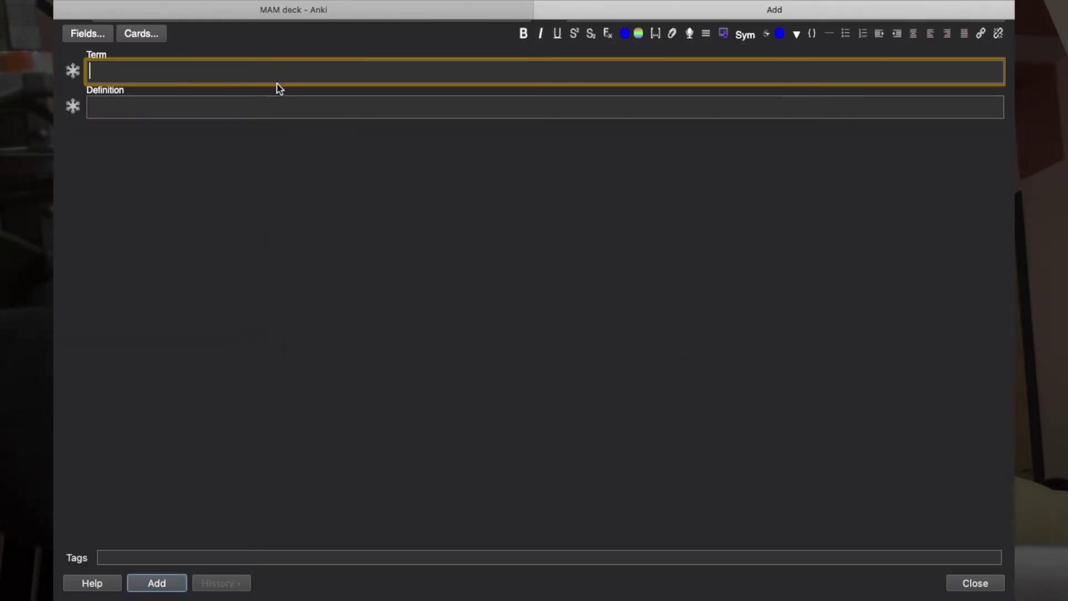
{"action": "type", "text": "Don't foroget to"}
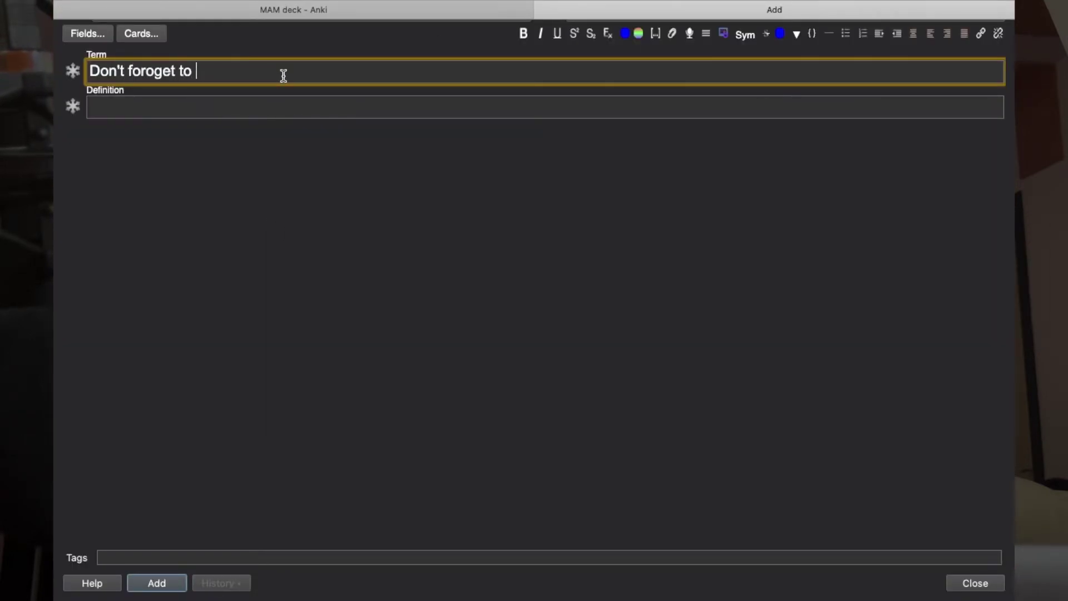
{"action": "key", "text": "BackSpace"}
{"action": "key", "text": "BackSpace"}
{"action": "key", "text": "BackSpace"}
{"action": "key", "text": "BackSpace"}
{"action": "key", "text": "BackSpace"}
{"action": "key", "text": "BackSpace"}
{"action": "key", "text": "BackSpace"}
{"action": "key", "text": "BackSpace"}
{"action": "type", "text": "rget to subscribe"}
{"action": "left_click", "coordinate": [258, 108]}
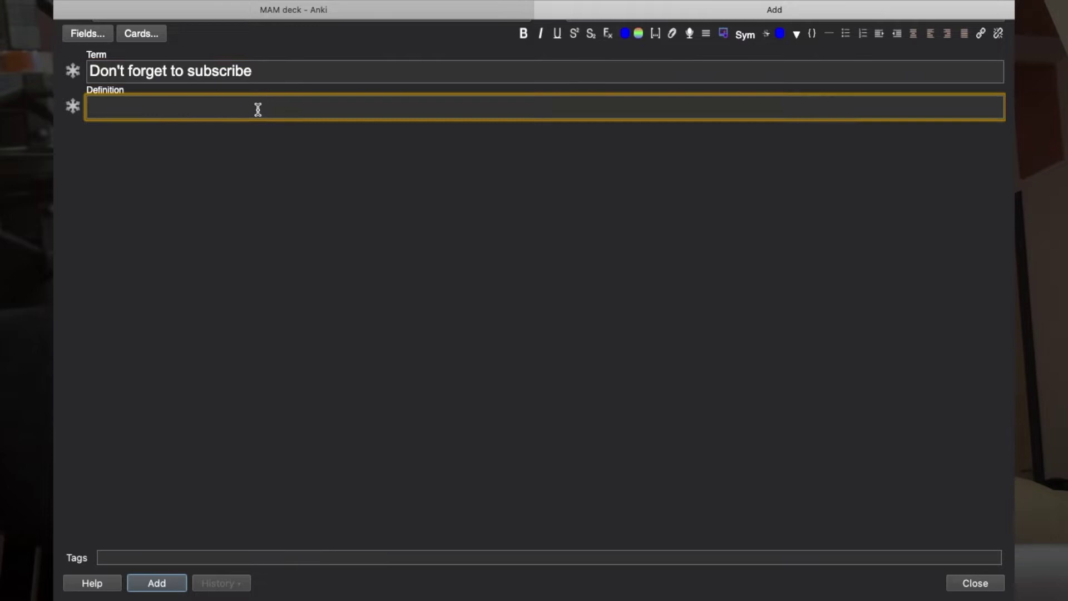
{"action": "type", "text": "yup did it"}
{"action": "left_click", "coordinate": [125, 559]}
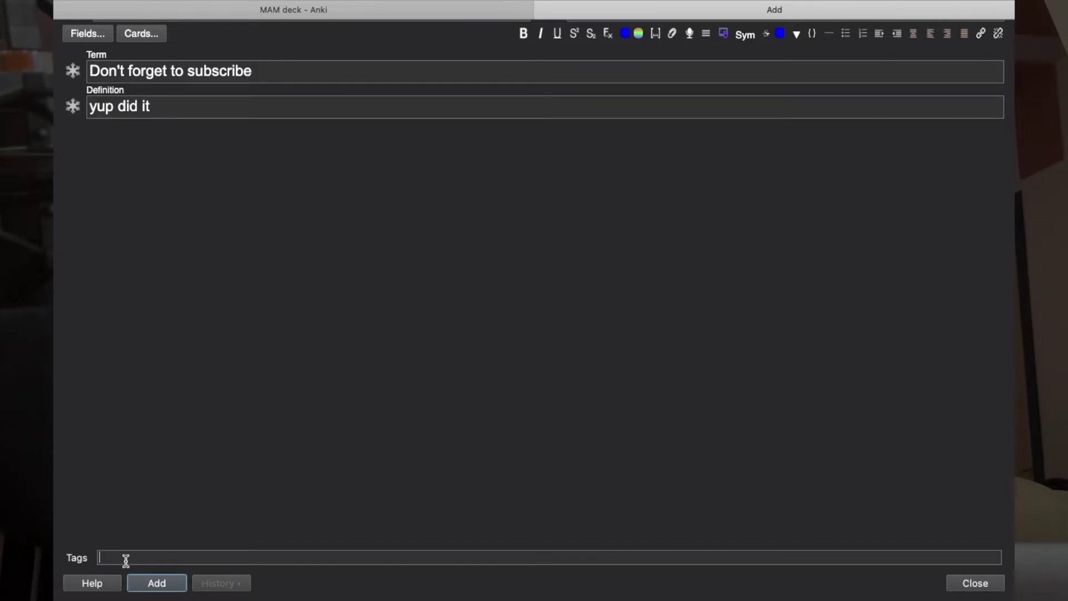
Tag the note Youtube::MadAboutMedicine::AnkiPlaylist and add it.
{"action": "type", "text": "Youtube::"}
{"action": "type", "text": "MadAbo"}
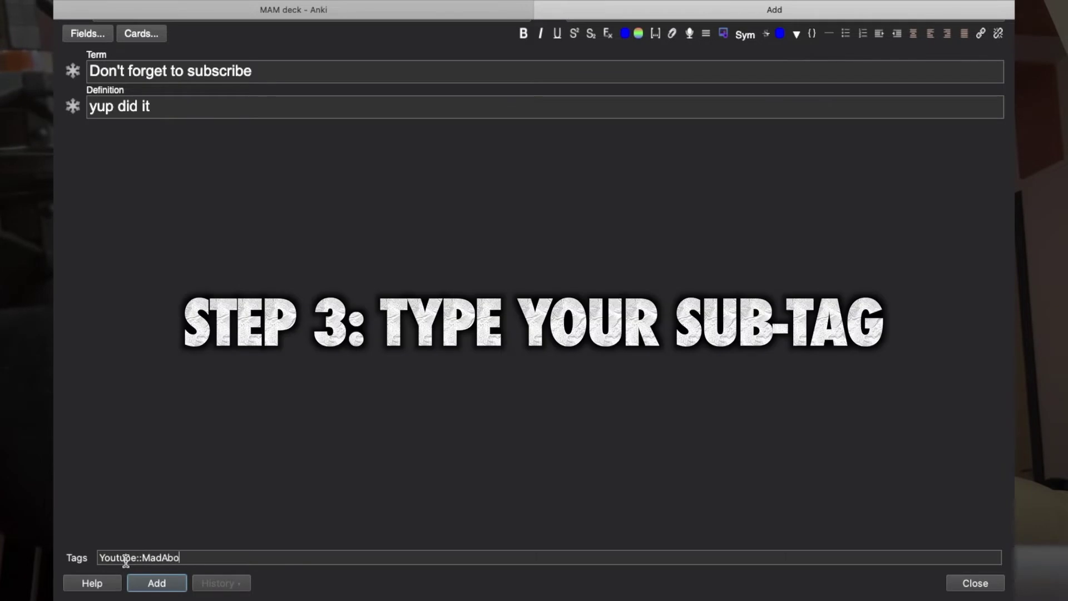
{"action": "type", "text": "utMEdicine"}
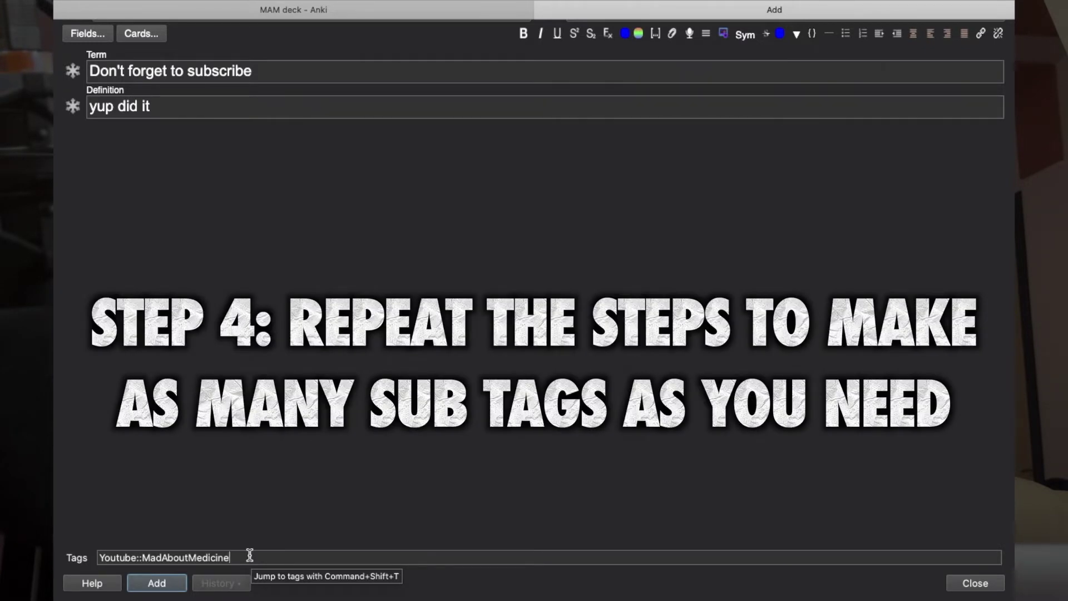
{"action": "type", "text": ":"}
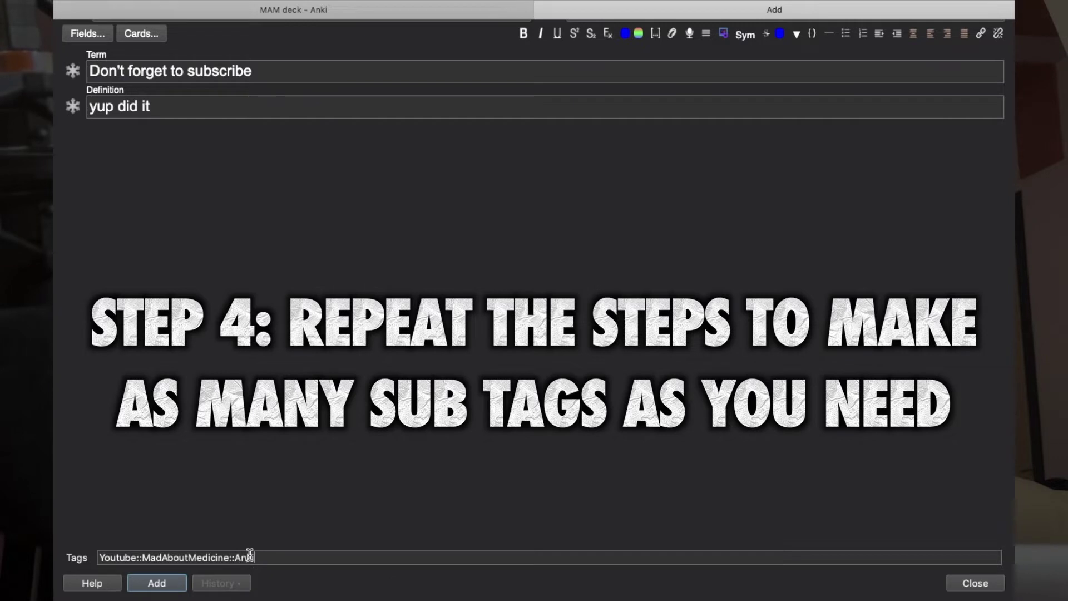
{"action": "type", "text": ":AnkiPlaylist"}
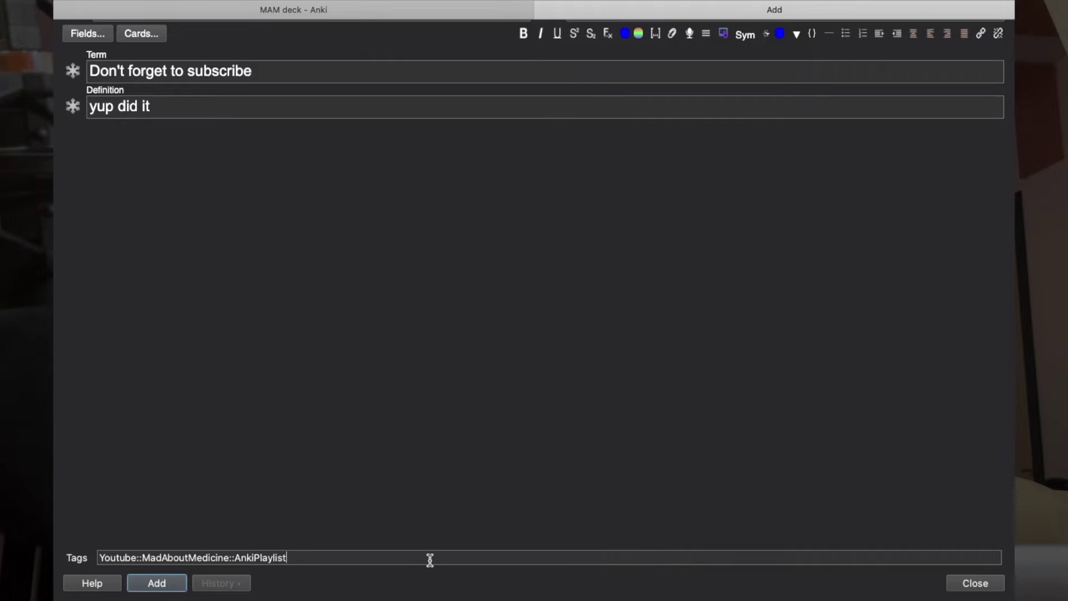
{"action": "left_click", "coordinate": [166, 583]}
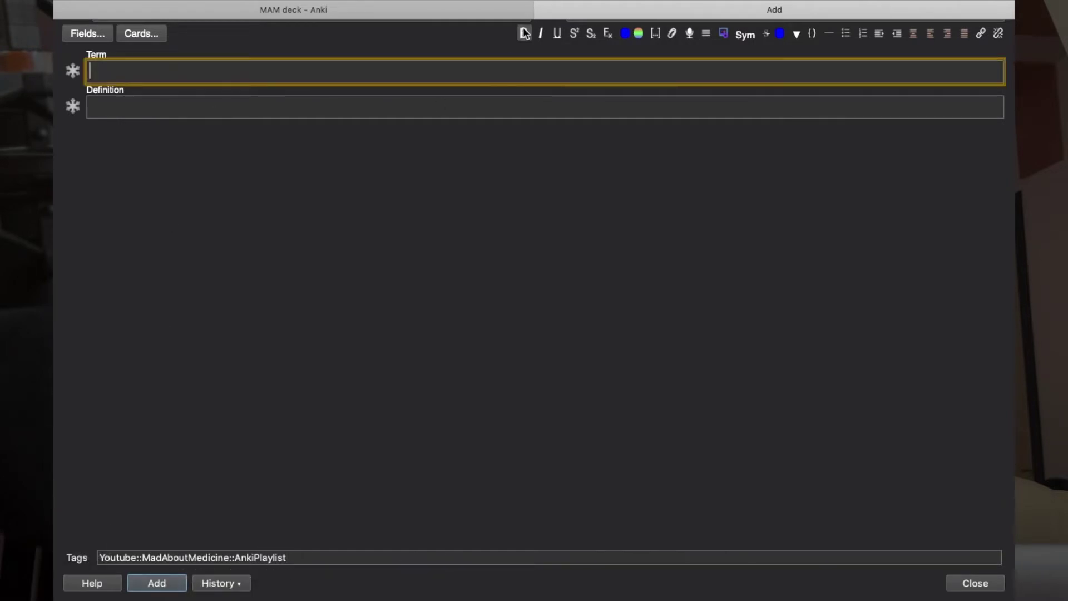
Close the Add window and drill into Youtube > MadAboutMedicine > AnkiPlaylist in the browser sidebar.
{"action": "left_click", "coordinate": [529, 9]}
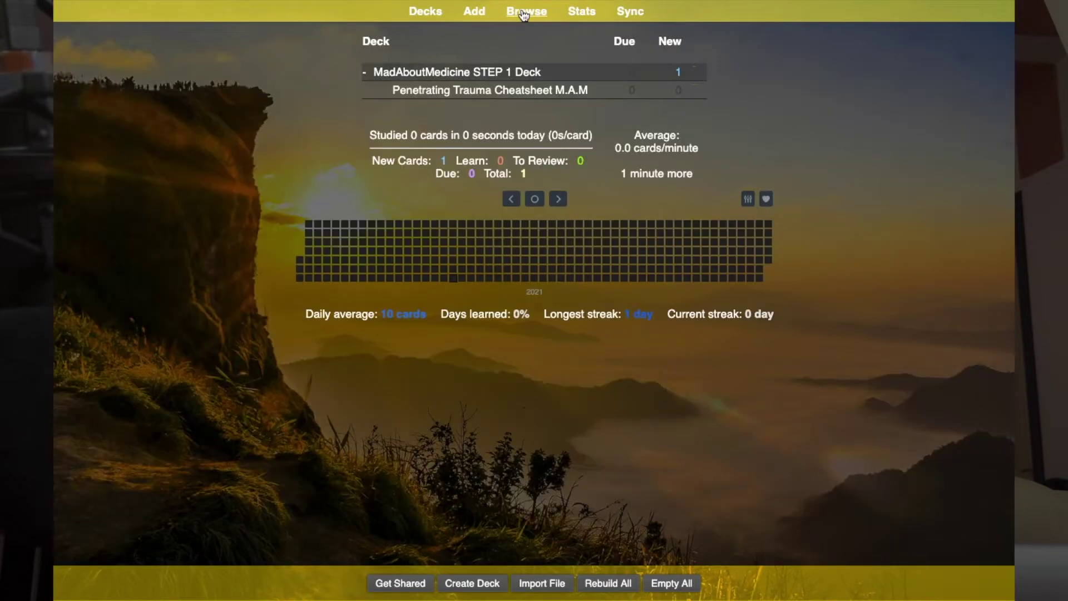
{"action": "left_click", "coordinate": [525, 11]}
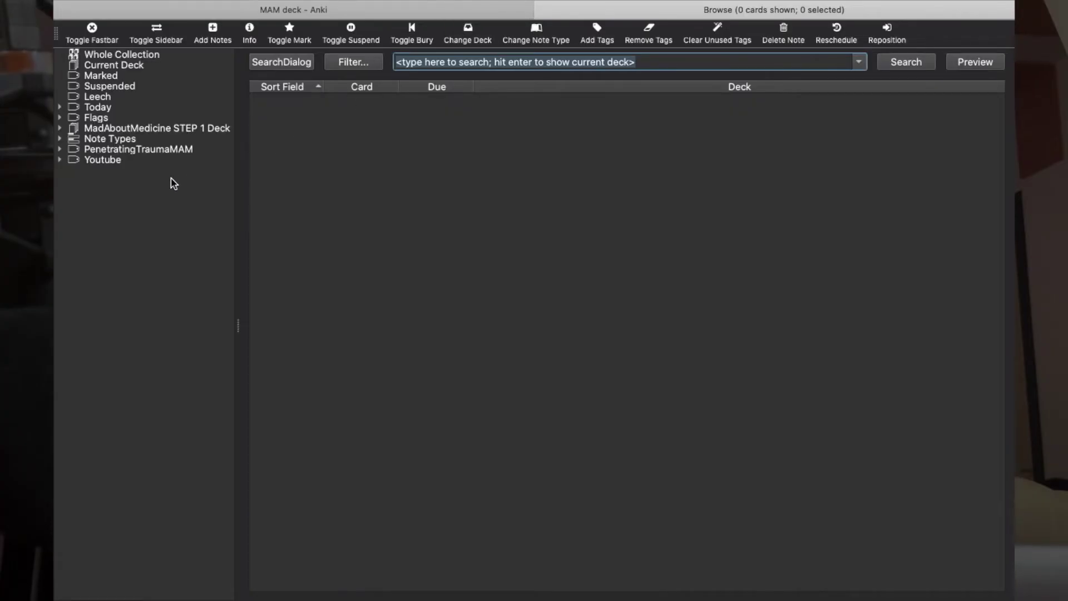
{"action": "left_click", "coordinate": [103, 160]}
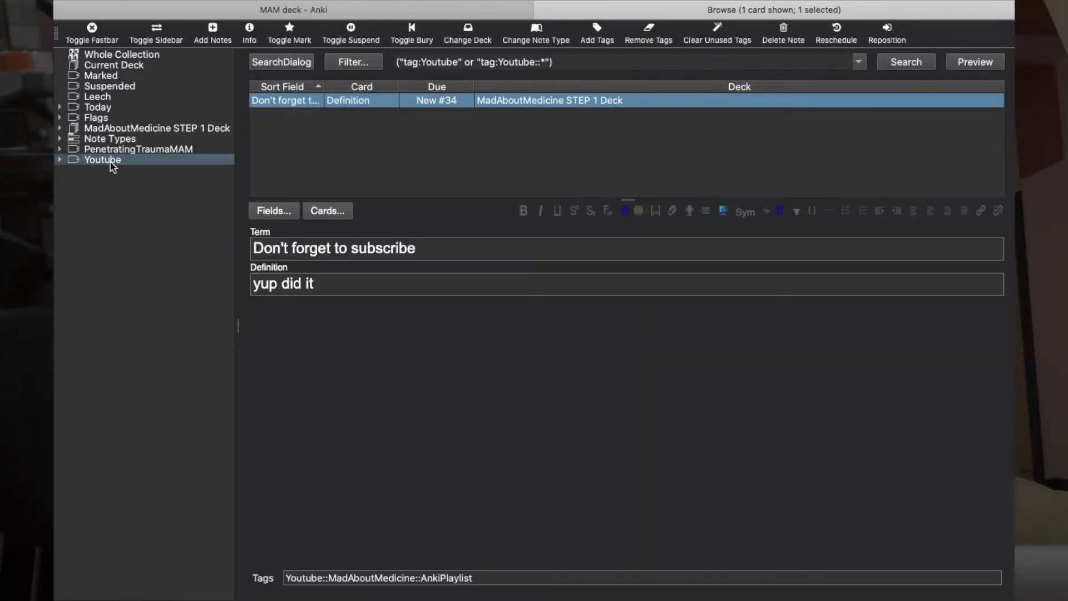
{"action": "left_click", "coordinate": [60, 160]}
{"action": "left_click", "coordinate": [78, 171]}
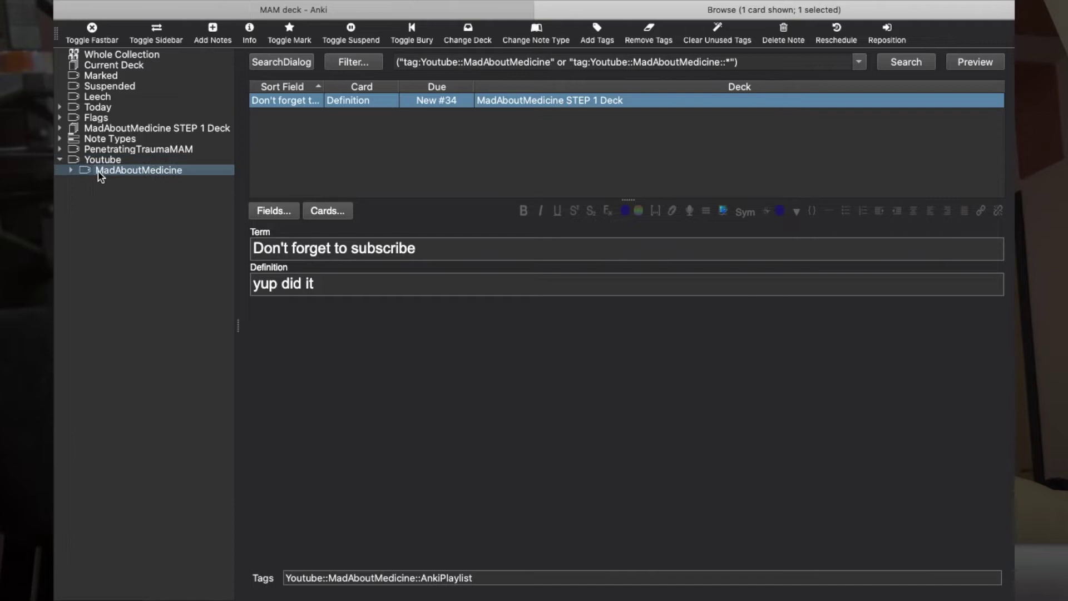
{"action": "left_click", "coordinate": [70, 171]}
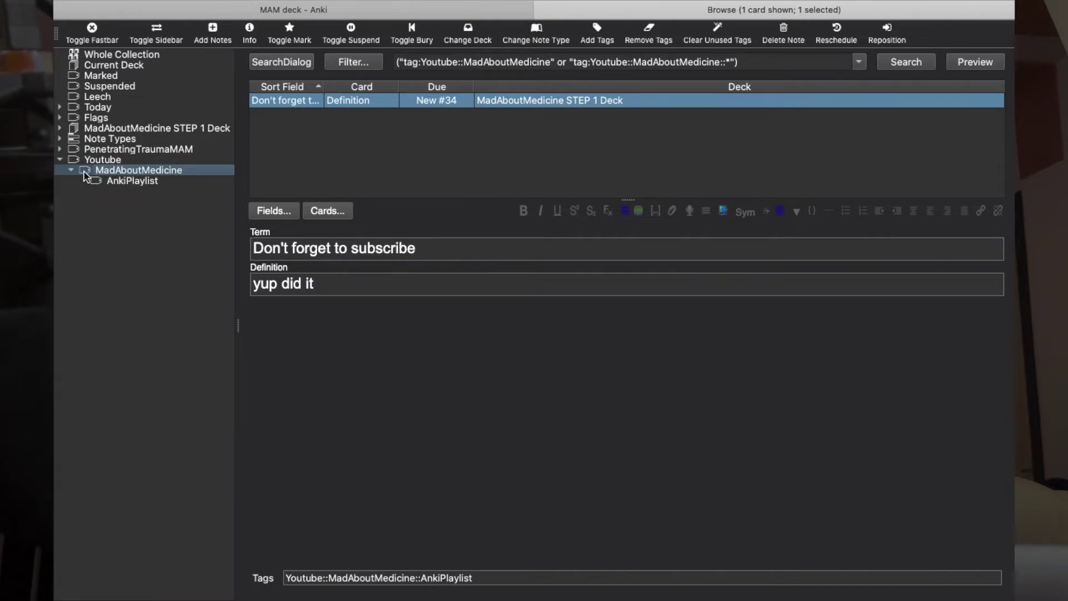
{"action": "left_click", "coordinate": [114, 182]}
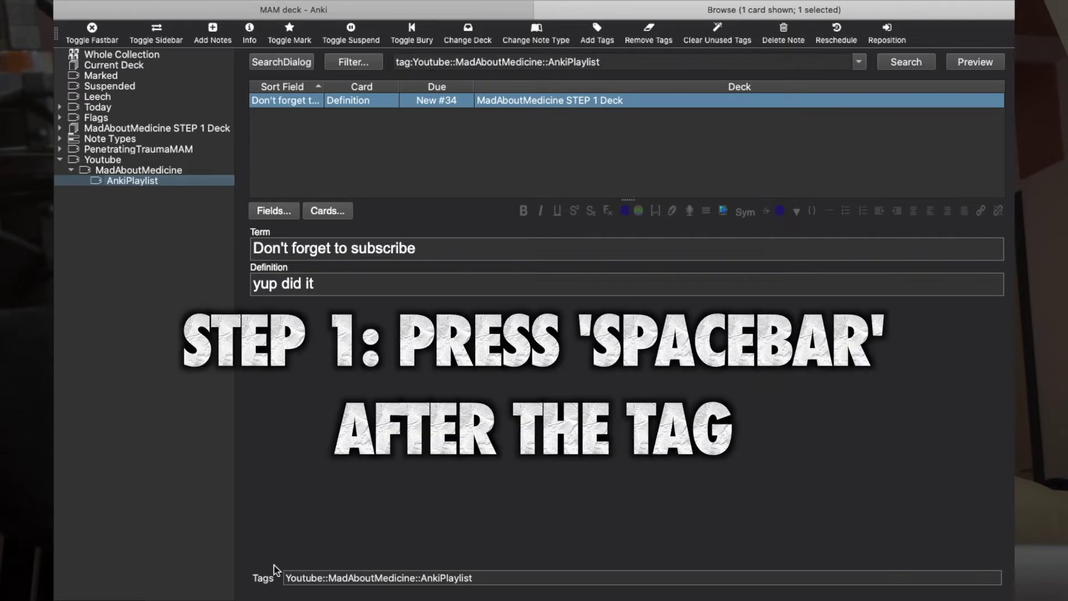
Add PenetratingTraumaMAM::InjuriesToHeart to the note and list that tag's 13 cards.
{"action": "left_click", "coordinate": [521, 579]}
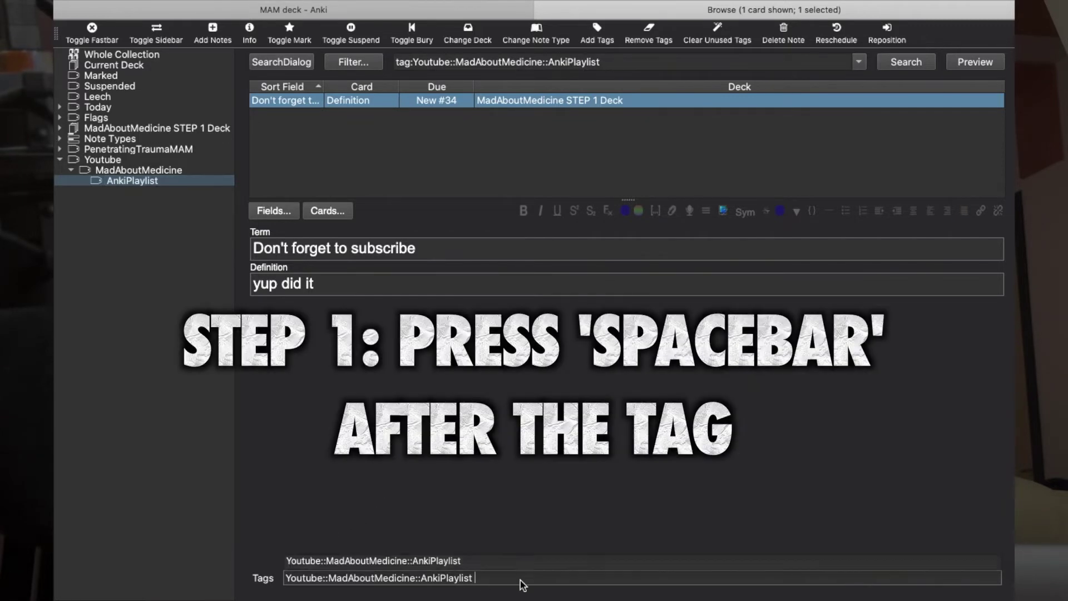
{"action": "type", "text": "Pe"}
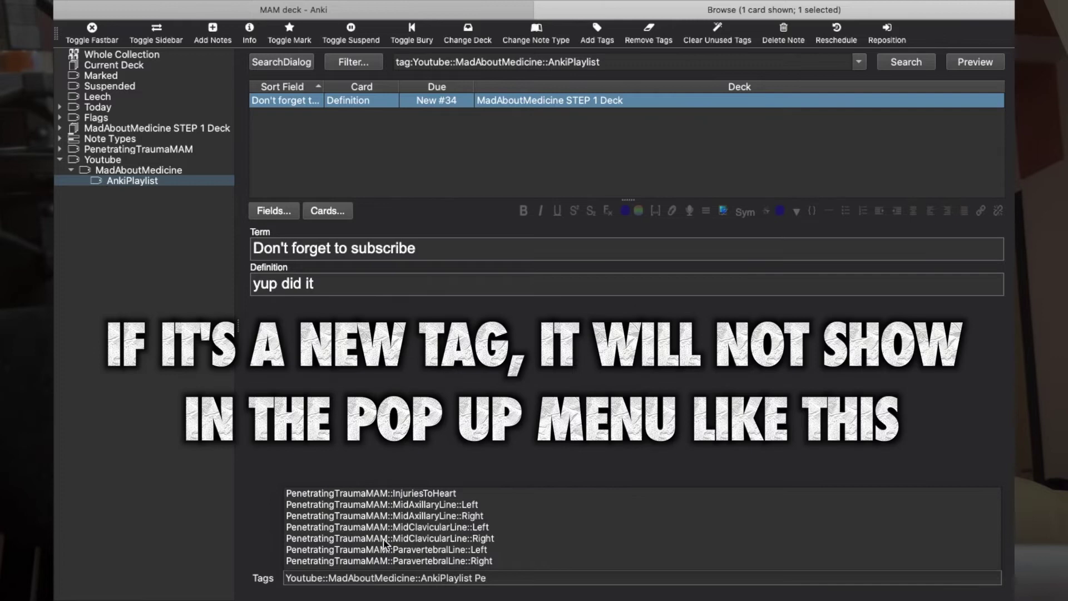
{"action": "left_click", "coordinate": [367, 495]}
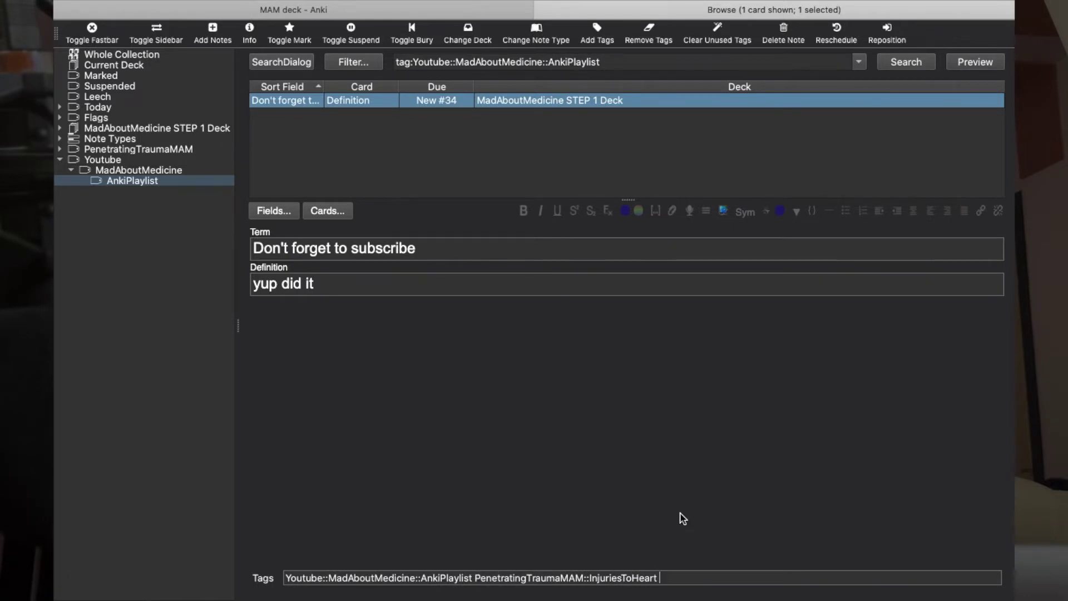
{"action": "left_click", "coordinate": [60, 150]}
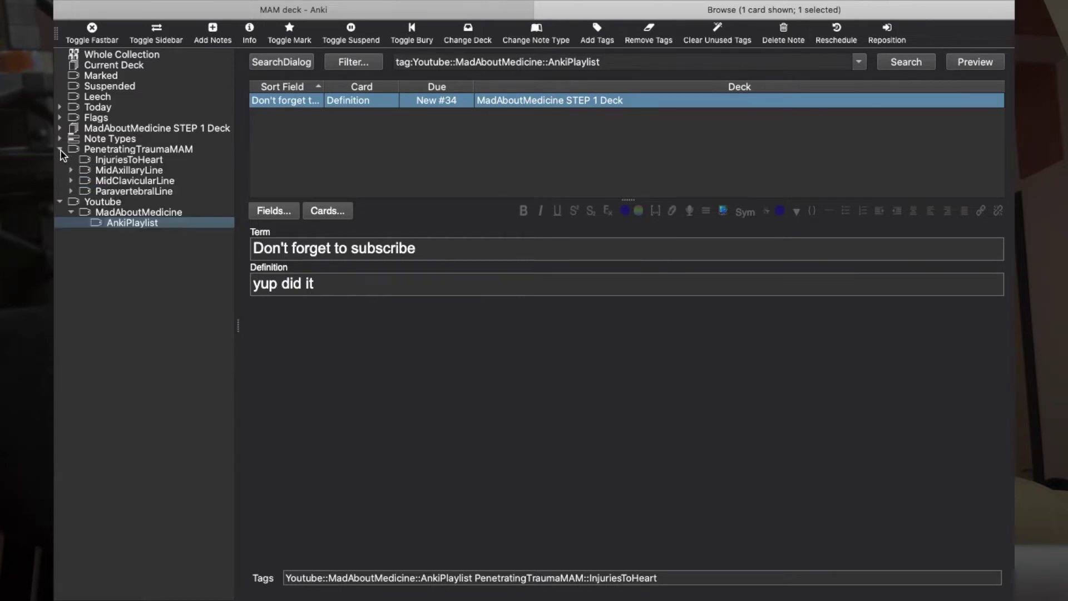
{"action": "left_click", "coordinate": [137, 159]}
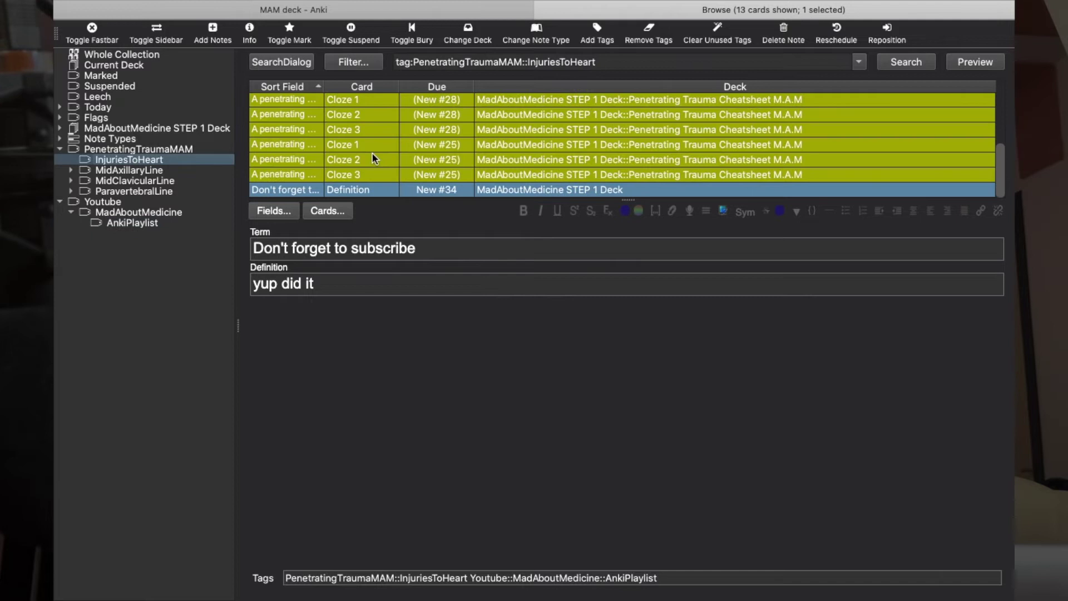
{"action": "key", "text": "Up"}
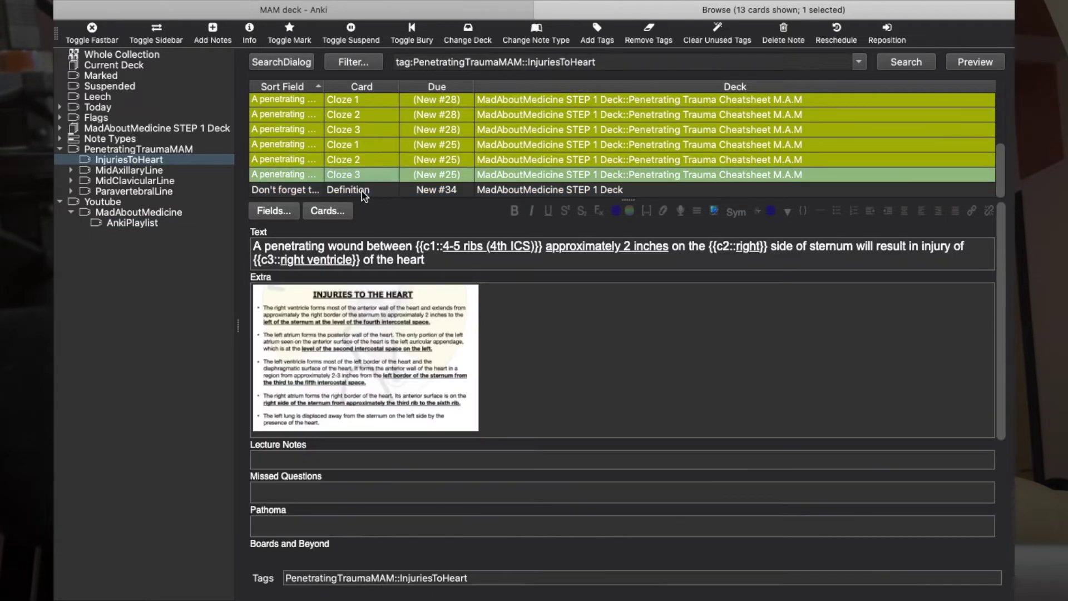
{"action": "key", "text": "Down"}
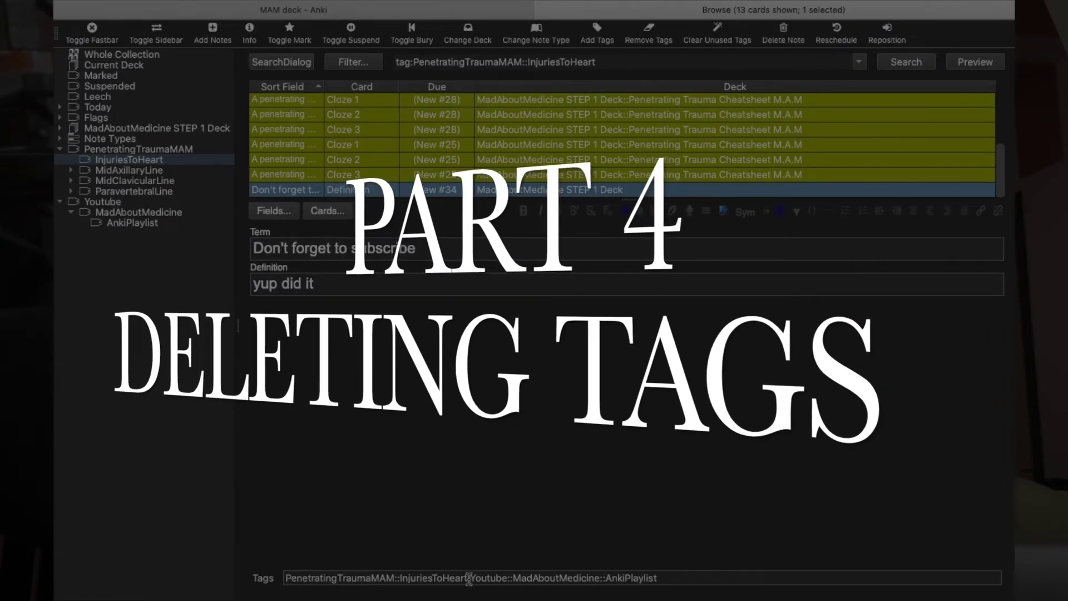
{"action": "left_click", "coordinate": [278, 576]}
{"action": "left_click_drag", "start_coordinate": [278, 576], "coordinate": [467, 578]}
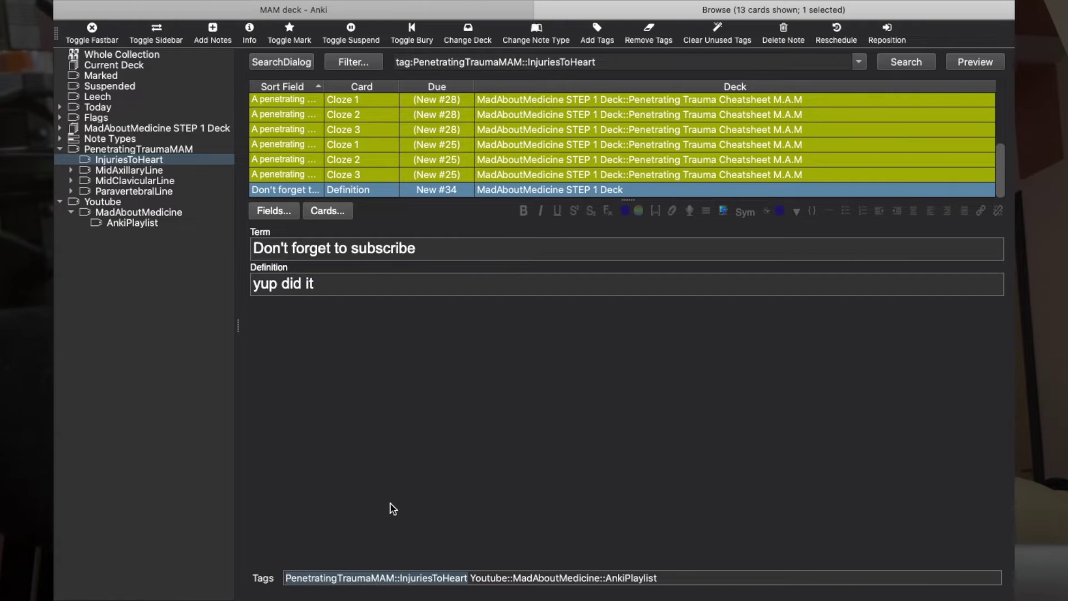
{"action": "left_click", "coordinate": [437, 484]}
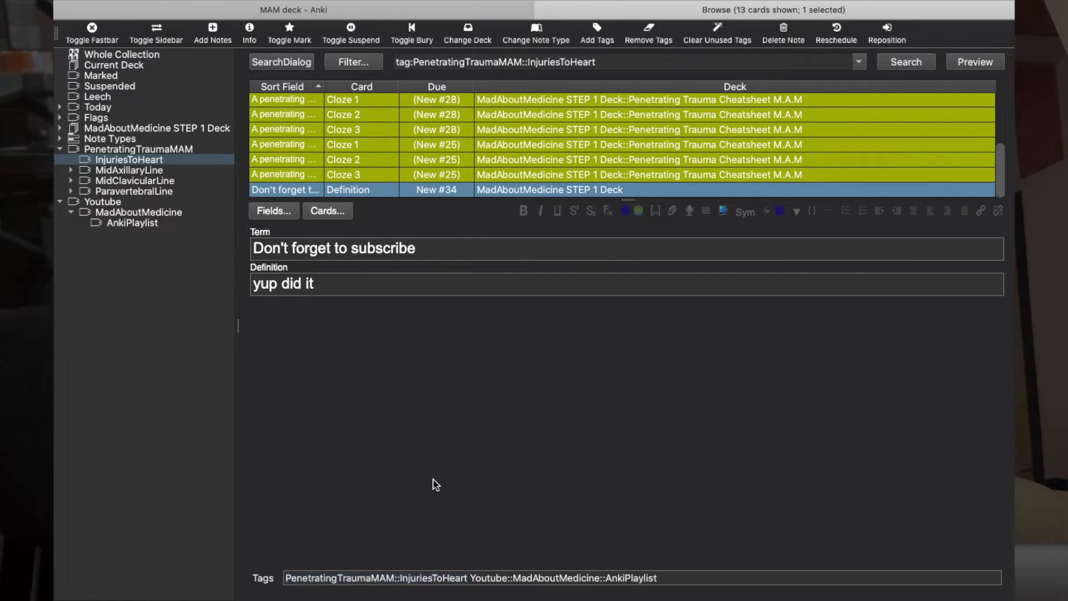
Remove the PenetratingTraumaMAM::InjuriesToHeart tag from the 'Don't forget to subscribe' note.
{"action": "right_click", "coordinate": [367, 192]}
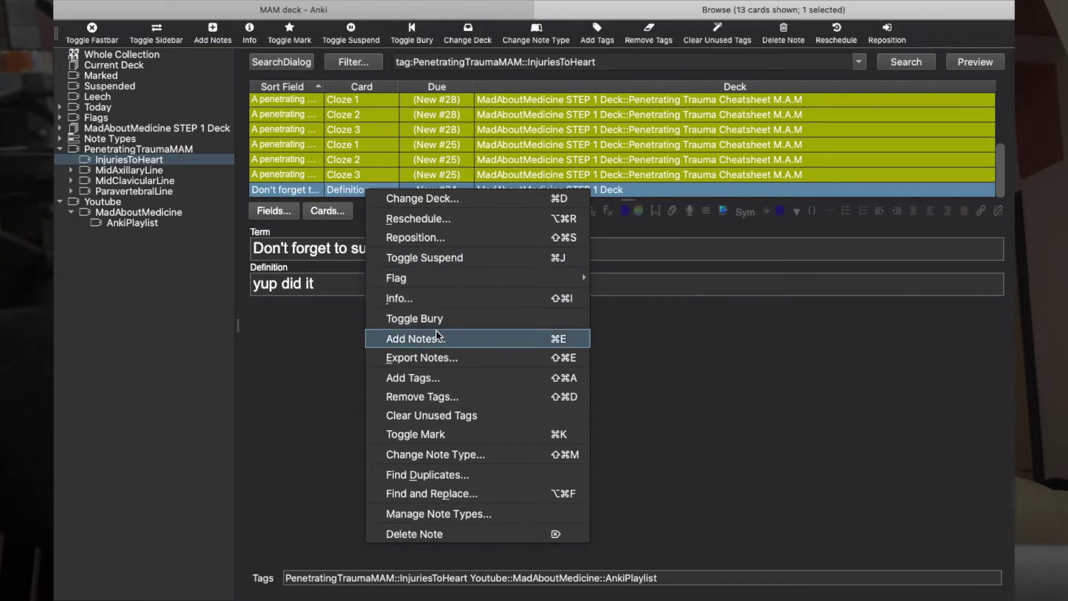
{"action": "left_click", "coordinate": [439, 396]}
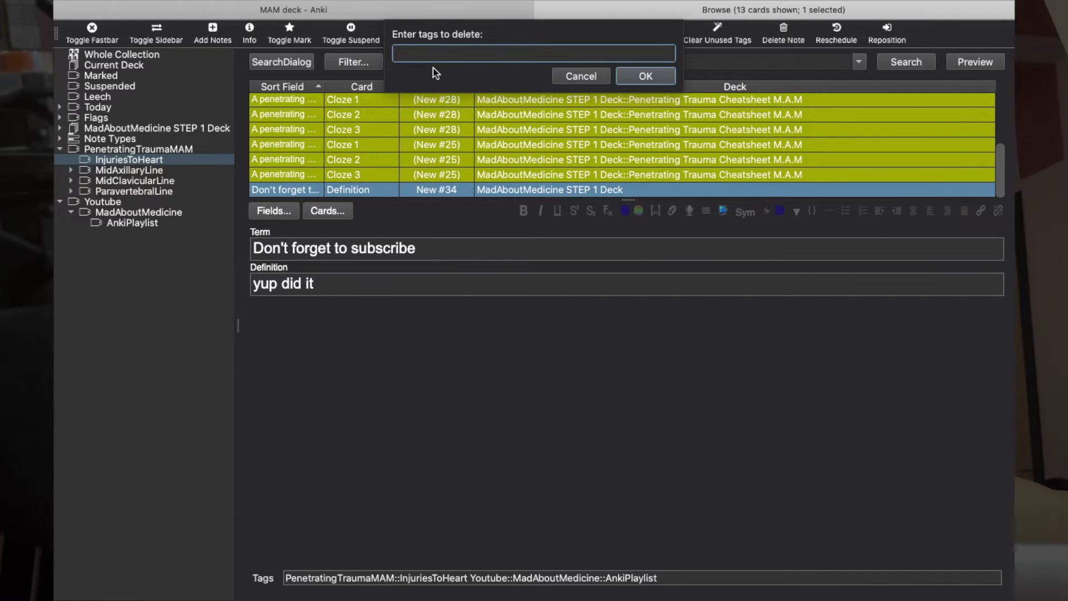
{"action": "type", "text": "pe"}
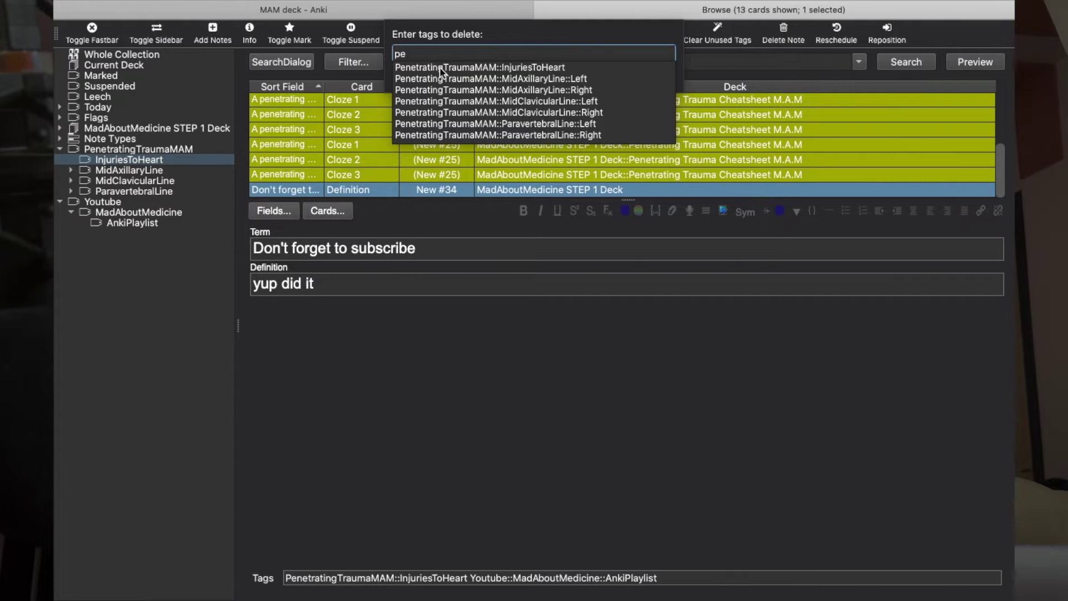
{"action": "left_click", "coordinate": [440, 67]}
{"action": "key", "text": "Return"}
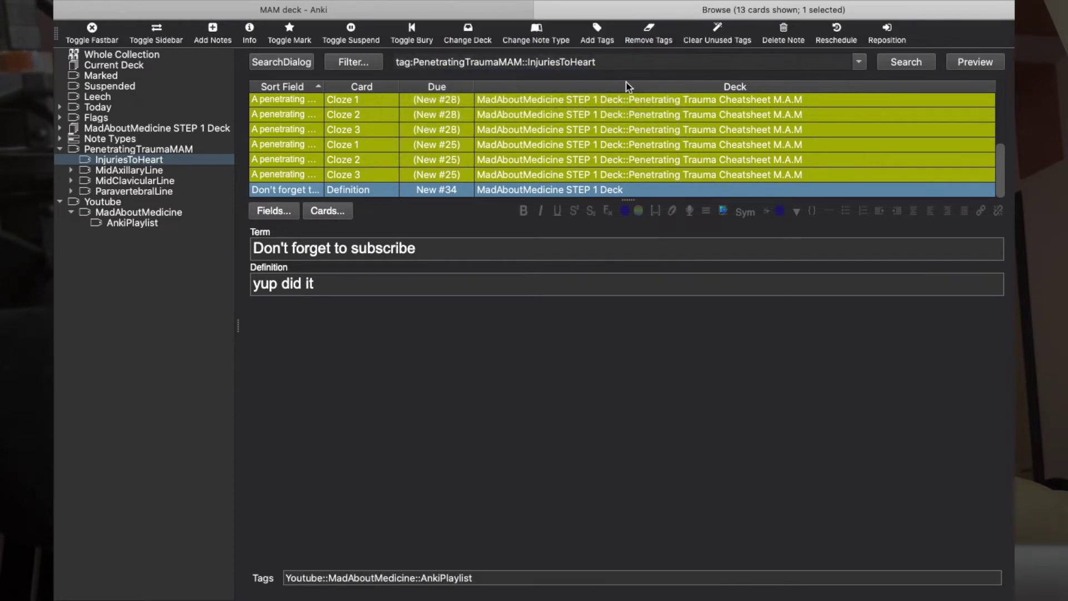
Recheck InjuriesToHeart, now 12 cards, then list the AnkiPlaylist tag's cards.
{"action": "left_click", "coordinate": [324, 164]}
{"action": "left_click", "coordinate": [313, 190]}
{"action": "left_click", "coordinate": [146, 170]}
{"action": "left_click", "coordinate": [145, 159]}
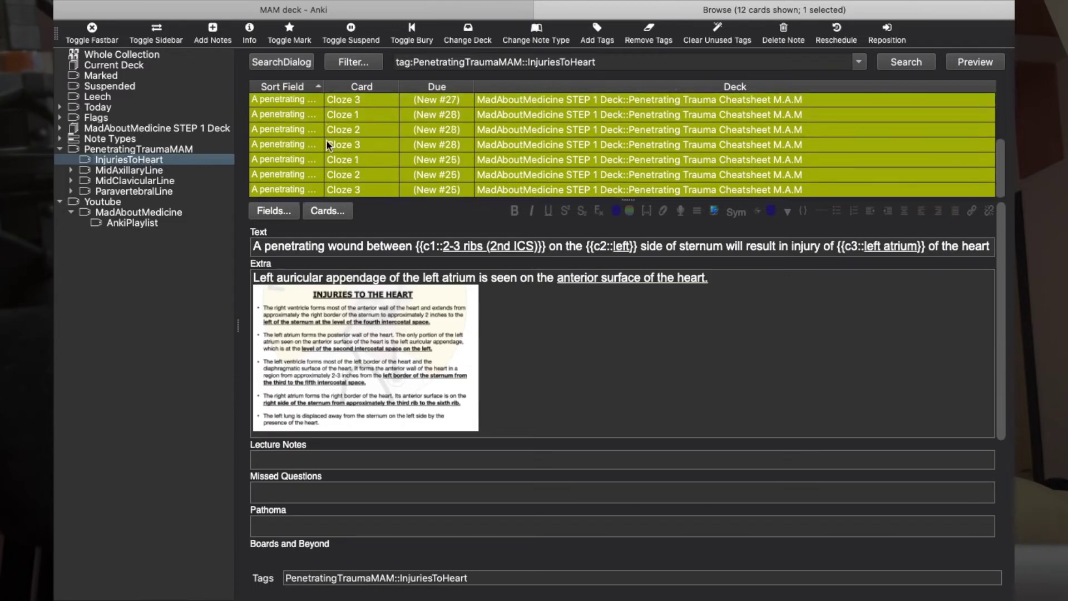
{"action": "left_click", "coordinate": [124, 222]}
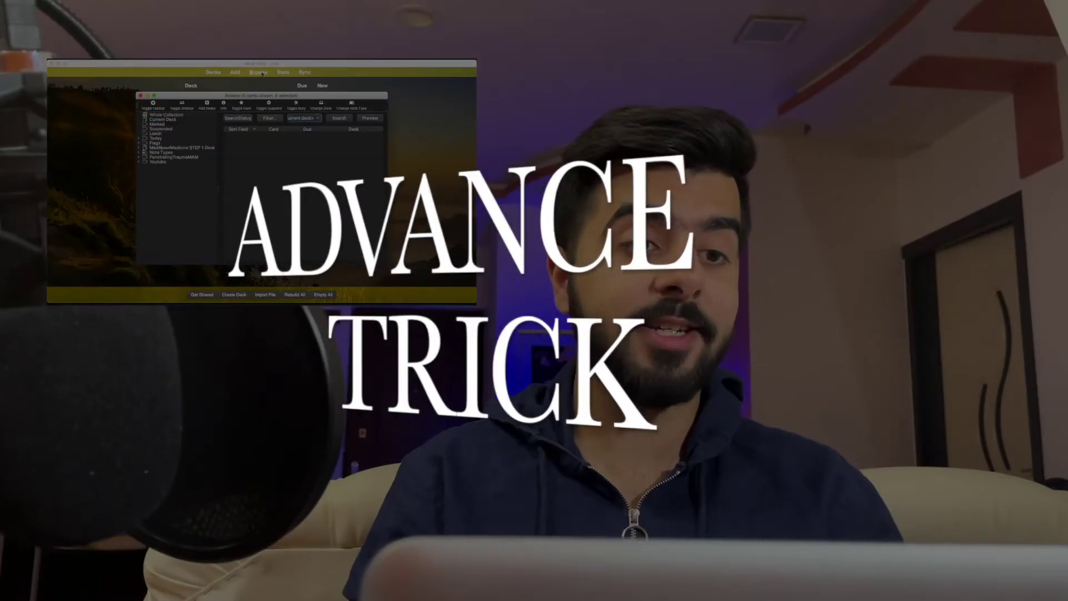
Maximise the empty card browser to full size.
{"action": "left_click", "coordinate": [154, 96]}
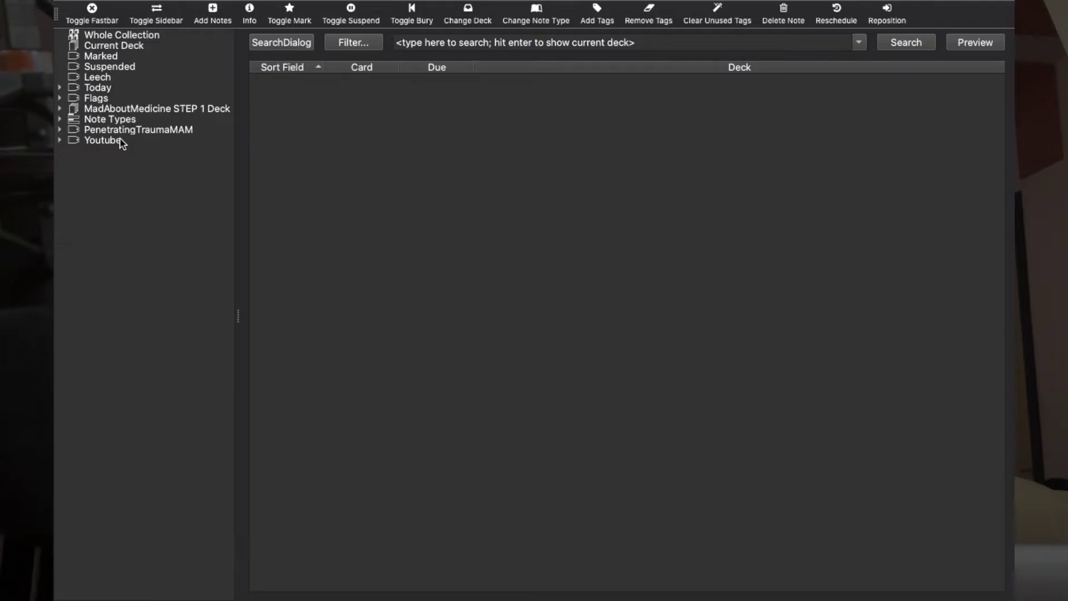
Re-add PenetratingTraumaMAM::InjuriesToHeart to the Youtube-tagged 'Don't forget to subscribe' note.
{"action": "left_click", "coordinate": [76, 117]}
{"action": "left_click", "coordinate": [257, 310]}
{"action": "type", "text": "pen"}
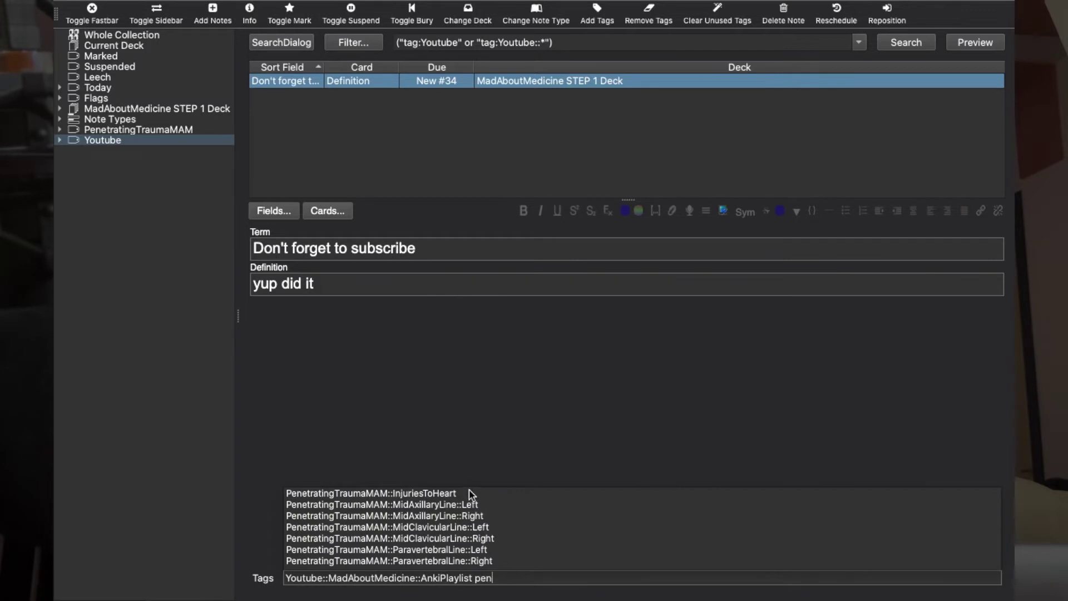
{"action": "left_click", "coordinate": [470, 494]}
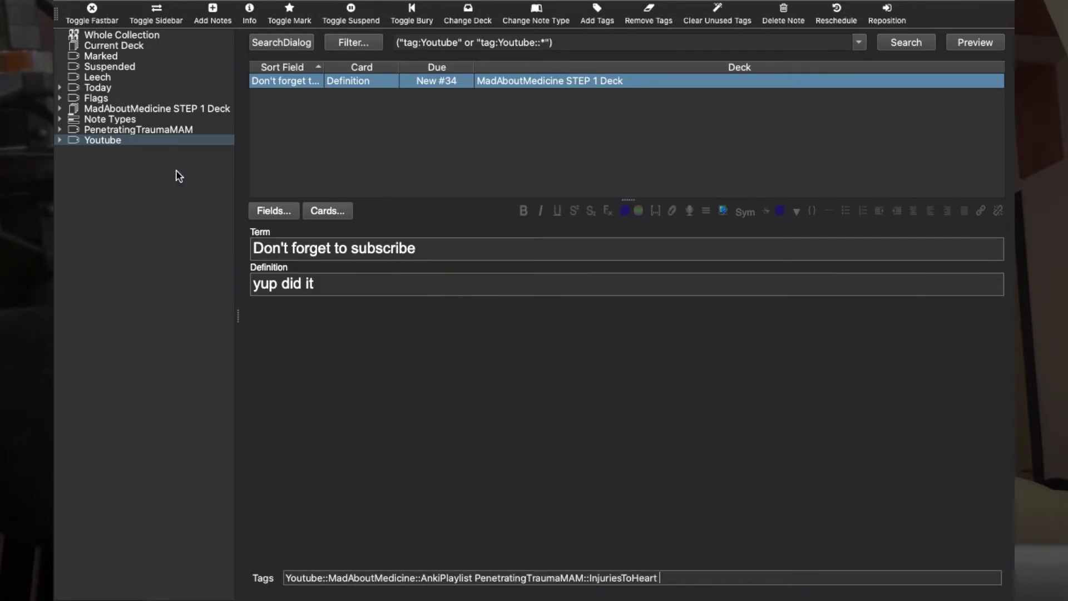
Filter the browser to the Youtube tag and exit full-screen mode.
{"action": "left_click", "coordinate": [102, 144]}
{"action": "mouse_move", "coordinate": [80, 4]}
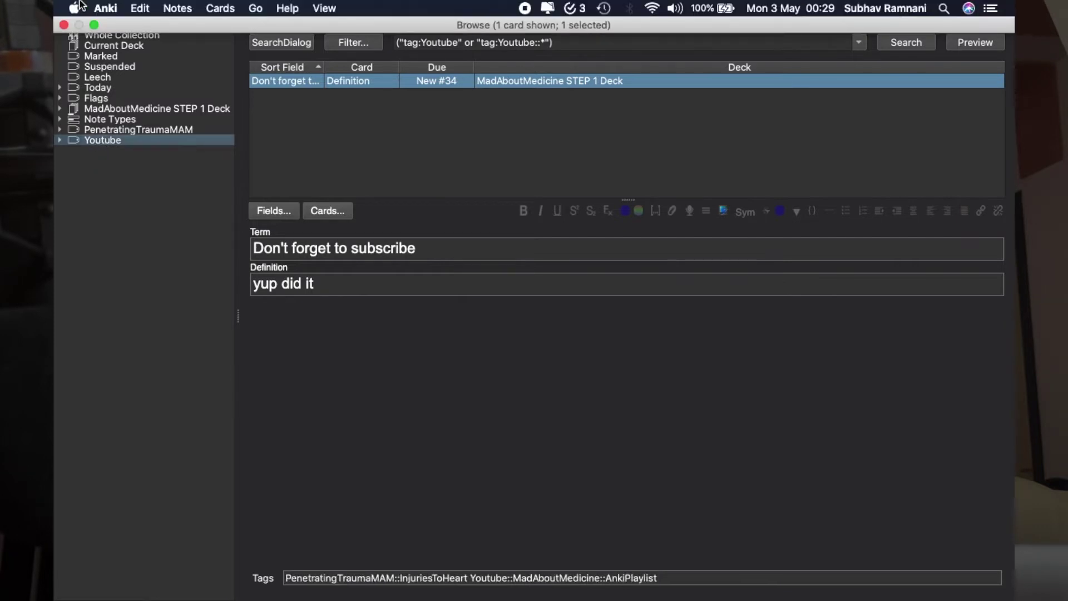
{"action": "left_click", "coordinate": [94, 25]}
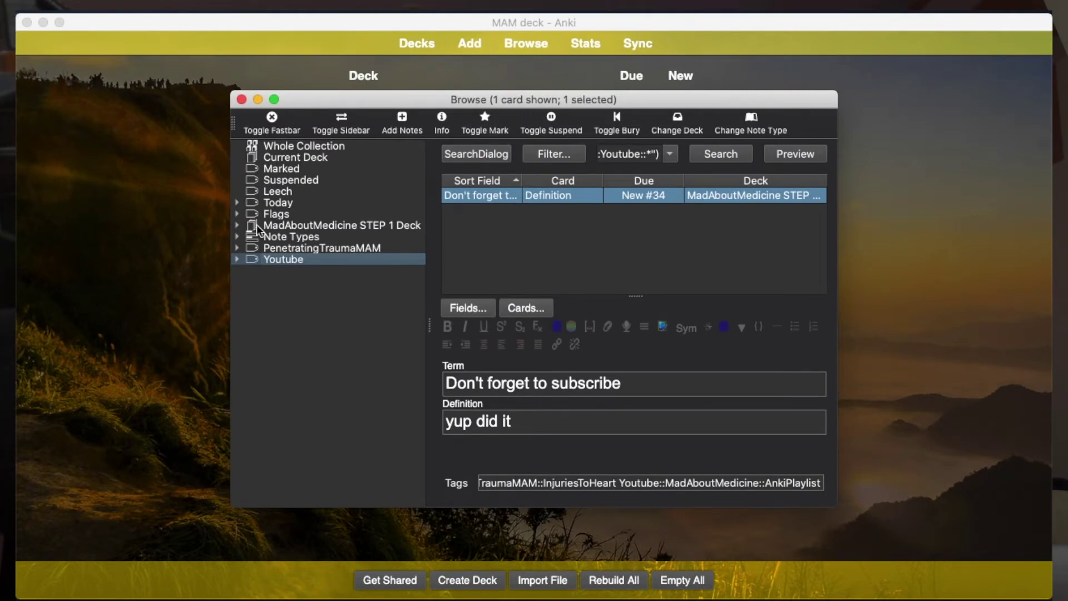
Expand PenetratingTraumaMAM and list the cards tagged InjuriesToHeart.
{"action": "left_click", "coordinate": [238, 248]}
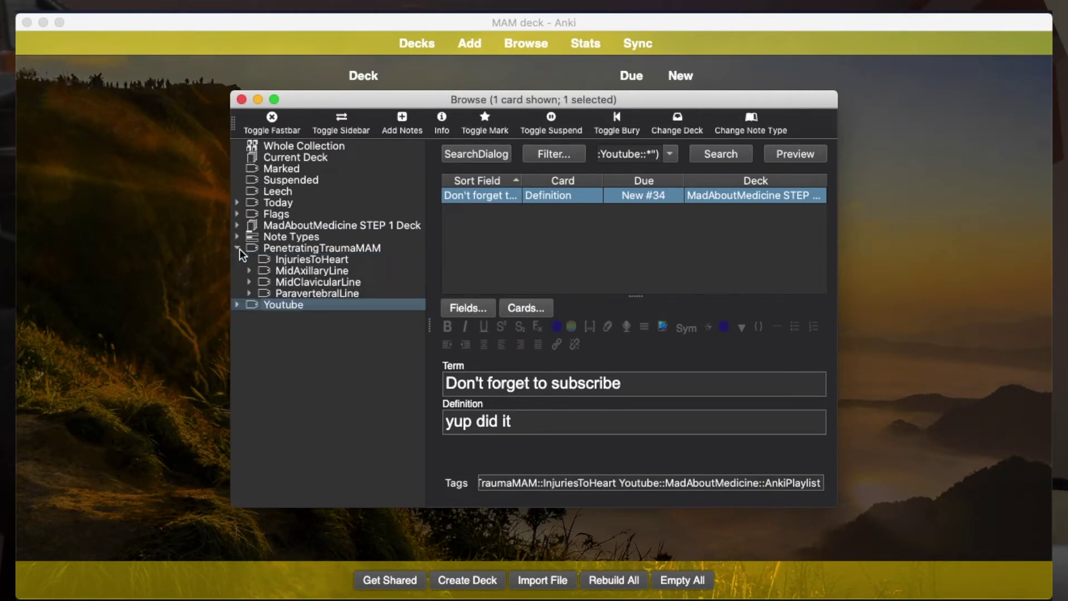
{"action": "left_click", "coordinate": [302, 260]}
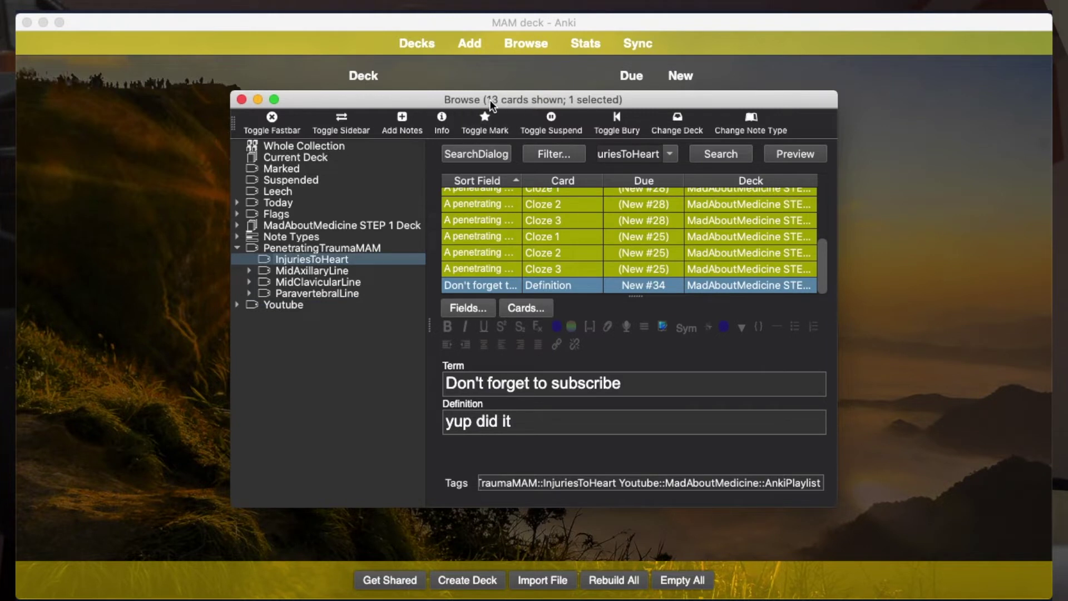
{"action": "scroll", "coordinate": [537, 239], "scroll_direction": "up", "scroll_amount": 2}
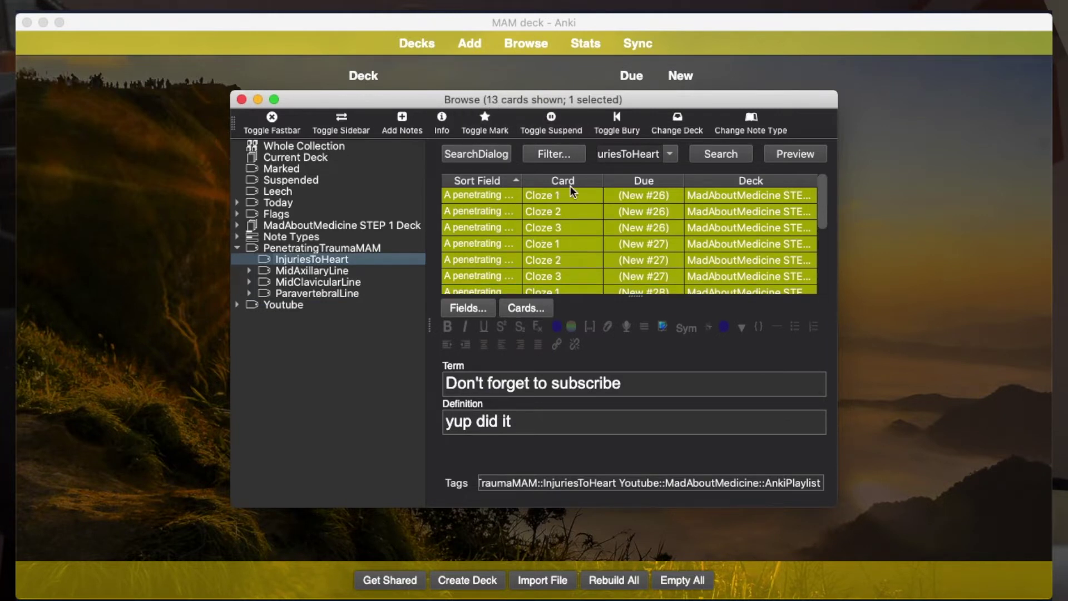
{"action": "scroll", "coordinate": [560, 267], "scroll_direction": "down", "scroll_amount": 2}
{"action": "scroll", "coordinate": [560, 267], "scroll_direction": "up", "scroll_amount": 2}
Expand Youtube and MadAboutMedicine, then list the AnkiPlaylist cards showing only the subscribe card.
{"action": "left_click", "coordinate": [238, 305]}
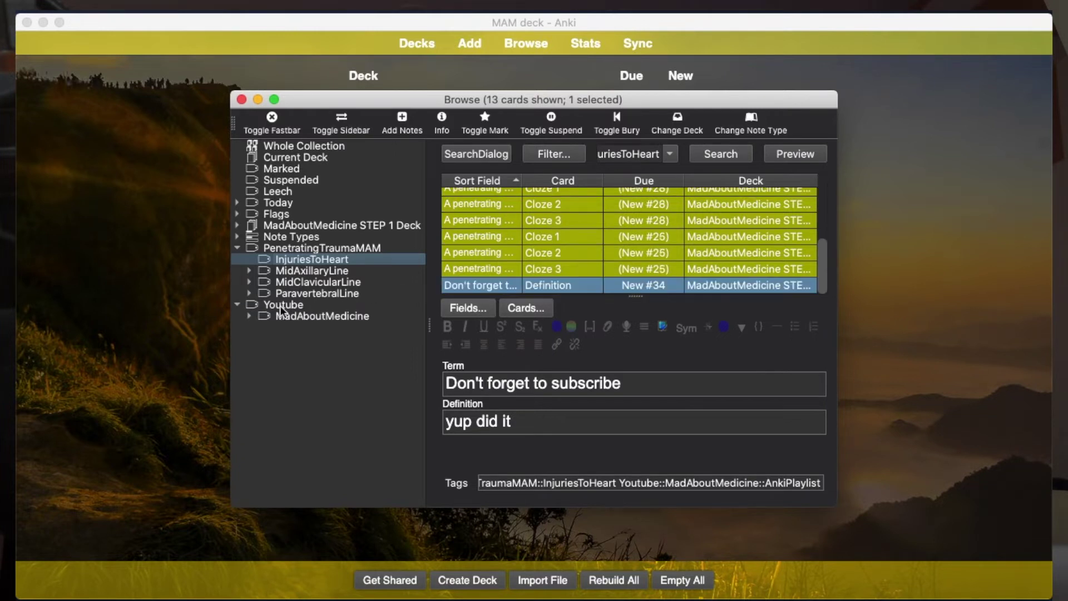
{"action": "left_click", "coordinate": [282, 306]}
{"action": "left_click", "coordinate": [312, 259]}
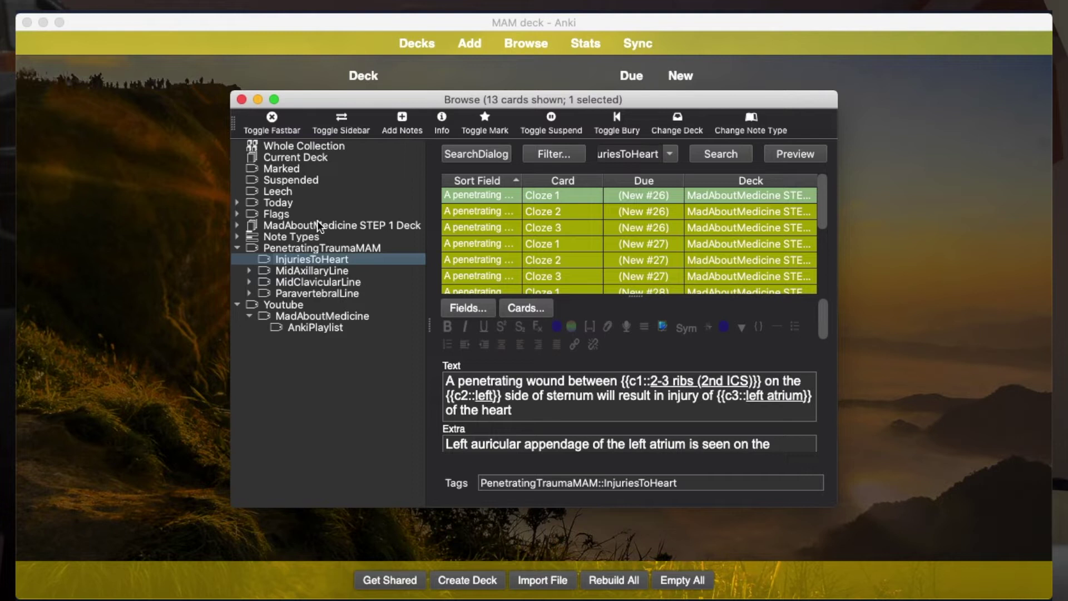
{"action": "left_click", "coordinate": [298, 268]}
{"action": "left_click", "coordinate": [314, 253]}
{"action": "left_click", "coordinate": [307, 329]}
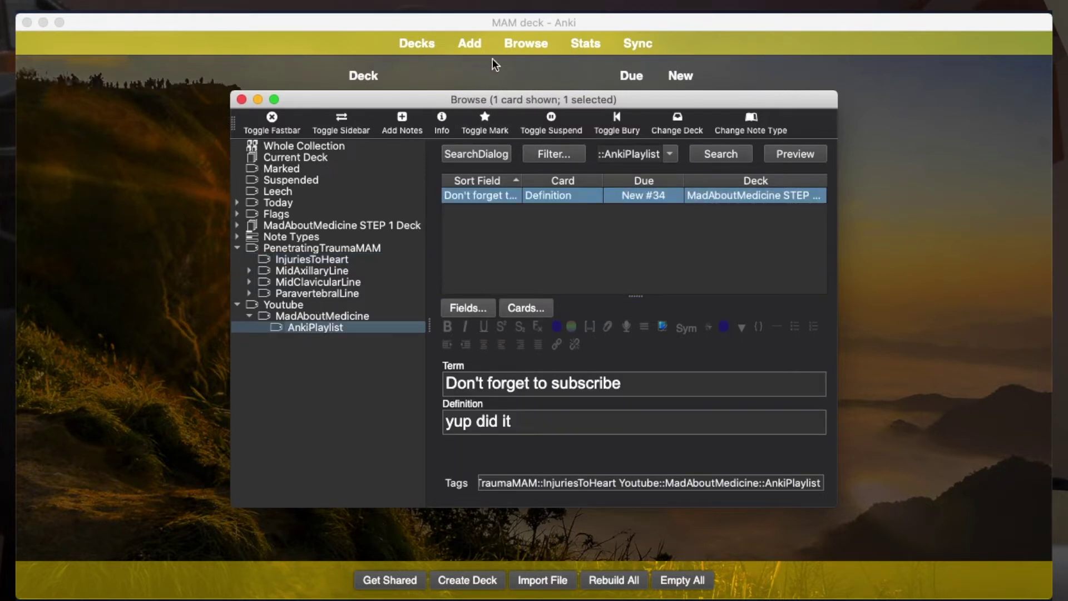
Combine the InjuriesToHeart and AnkiPlaylist tags in one search, listing 13 cards.
{"action": "left_click", "coordinate": [332, 258]}
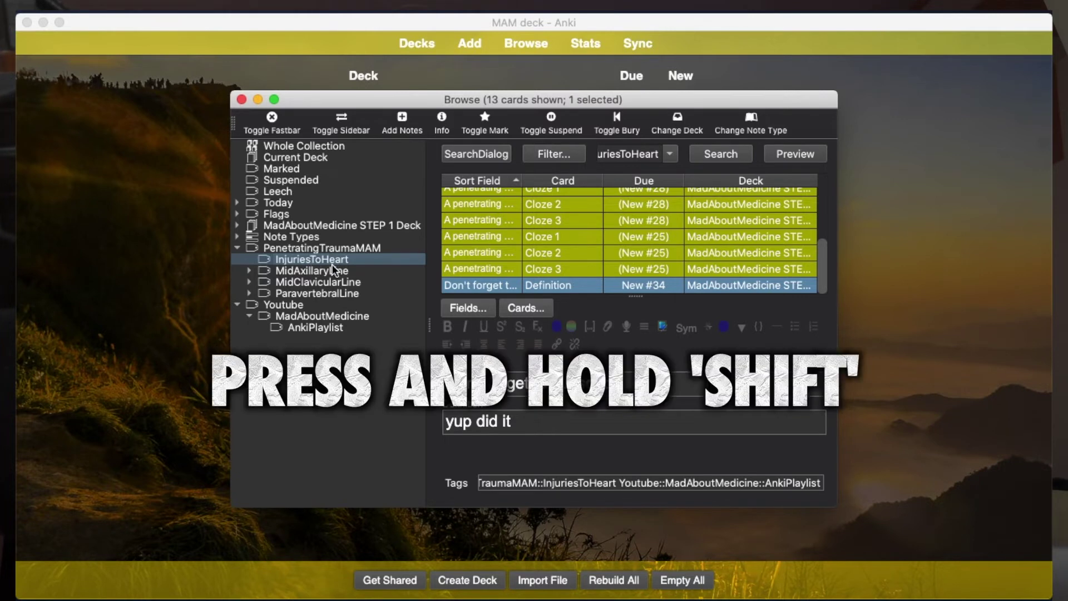
{"action": "left_click", "coordinate": [315, 327], "text": "shift"}
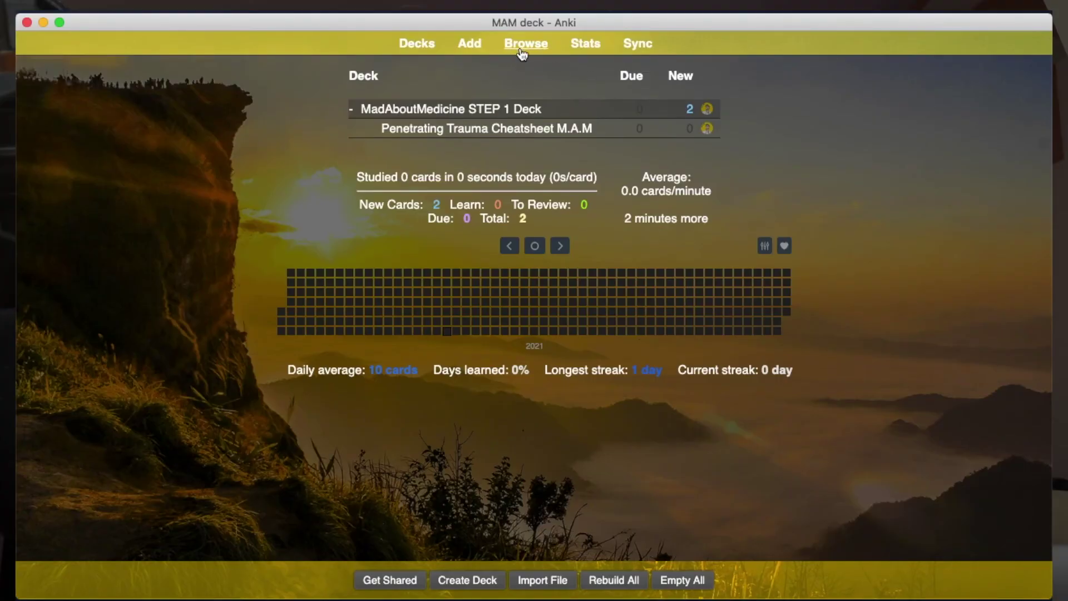
Filter the reopened browser to qbankincorrect and preview both sides of the blunt trauma card.
{"action": "left_click", "coordinate": [522, 50]}
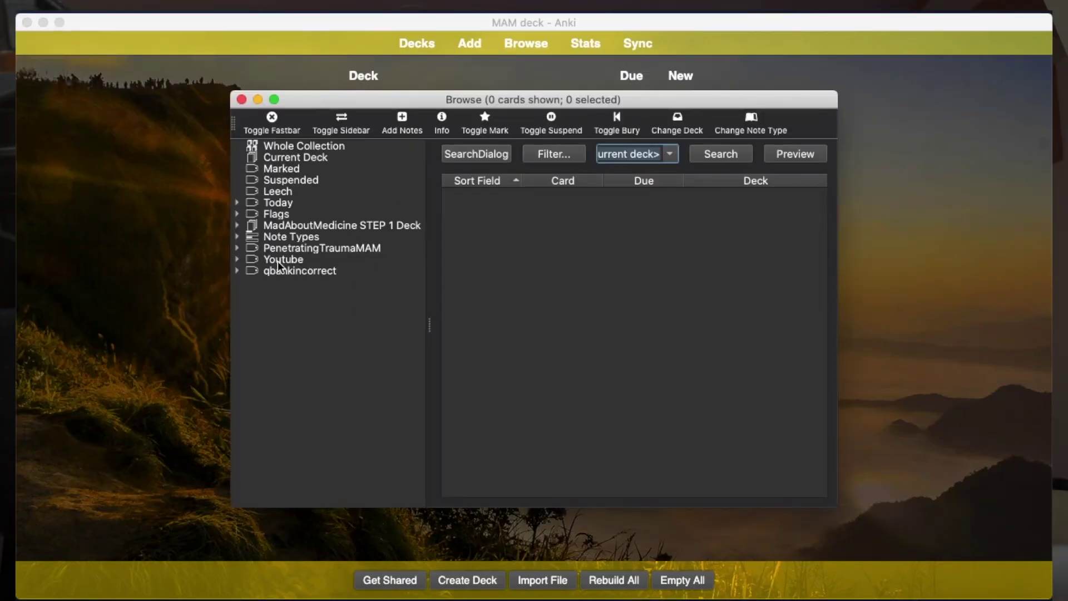
{"action": "left_click", "coordinate": [269, 272]}
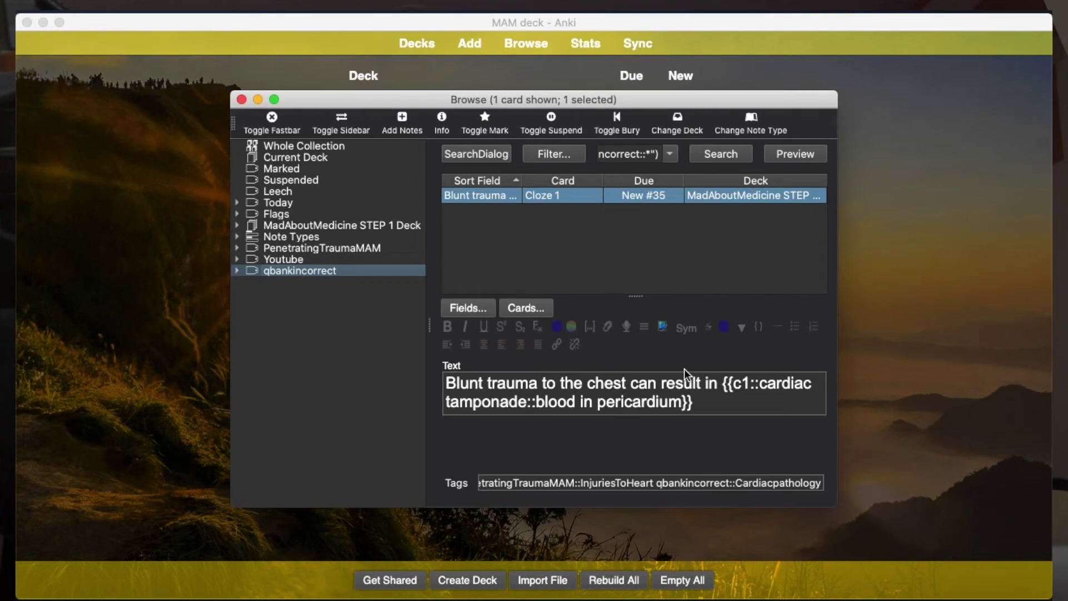
{"action": "left_click", "coordinate": [776, 151]}
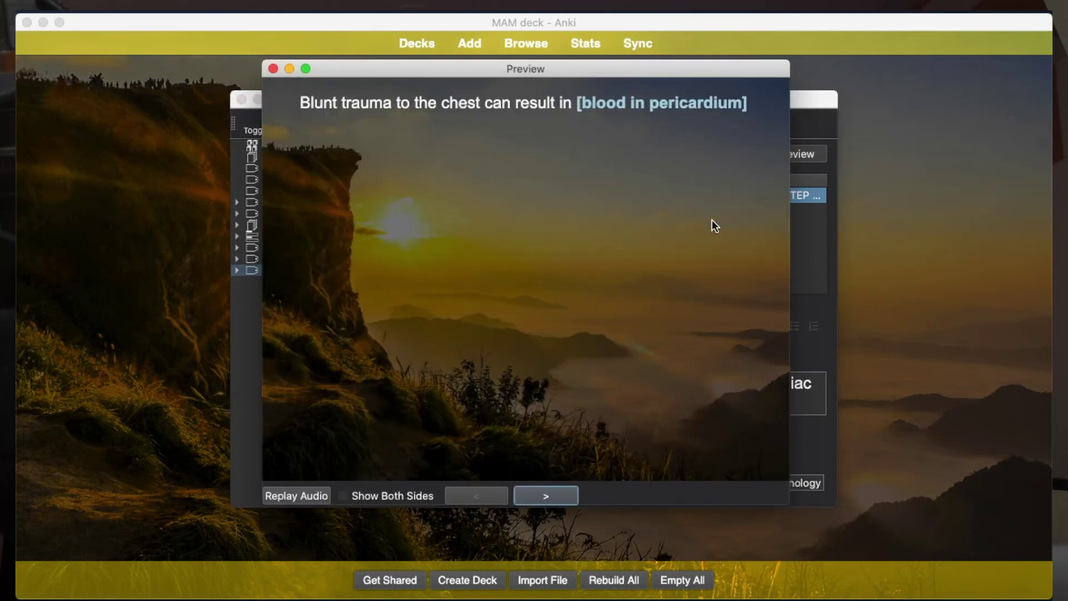
{"action": "key", "text": "Right"}
{"action": "left_click", "coordinate": [273, 68]}
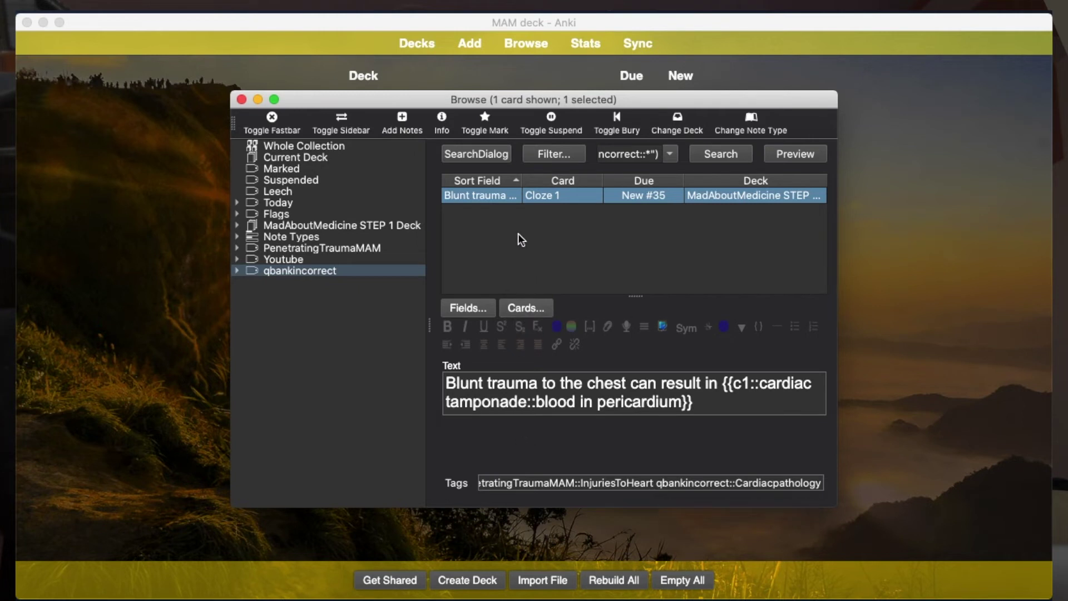
List the InjuriesToHeart cards and check the subscribe and blunt trauma cards in the list.
{"action": "left_click", "coordinate": [236, 248]}
{"action": "left_click", "coordinate": [303, 258]}
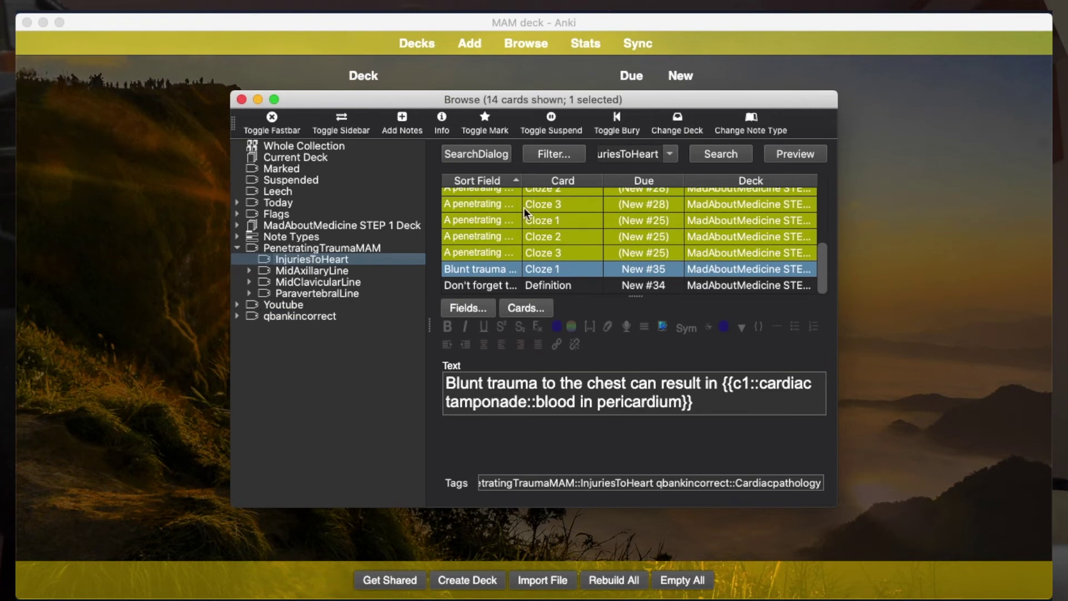
{"action": "scroll", "coordinate": [524, 208], "scroll_direction": "up", "scroll_amount": 3}
{"action": "scroll", "coordinate": [519, 215], "scroll_direction": "down", "scroll_amount": 3}
{"action": "scroll", "coordinate": [519, 215], "scroll_direction": "up", "scroll_amount": 5}
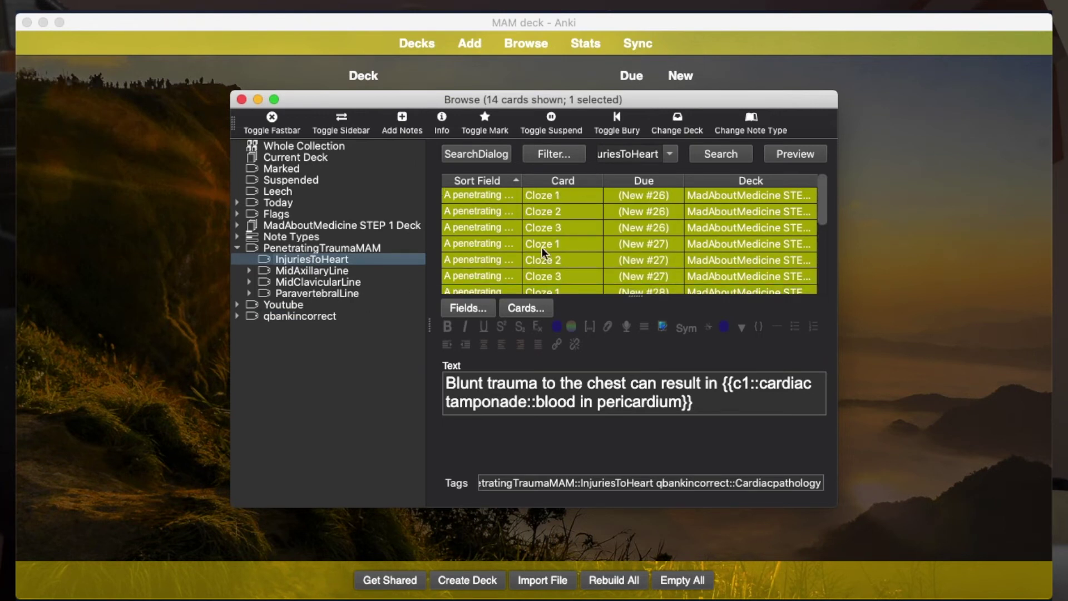
{"action": "scroll", "coordinate": [542, 247], "scroll_direction": "down", "scroll_amount": 5}
{"action": "left_click", "coordinate": [500, 279]}
{"action": "left_click", "coordinate": [503, 275]}
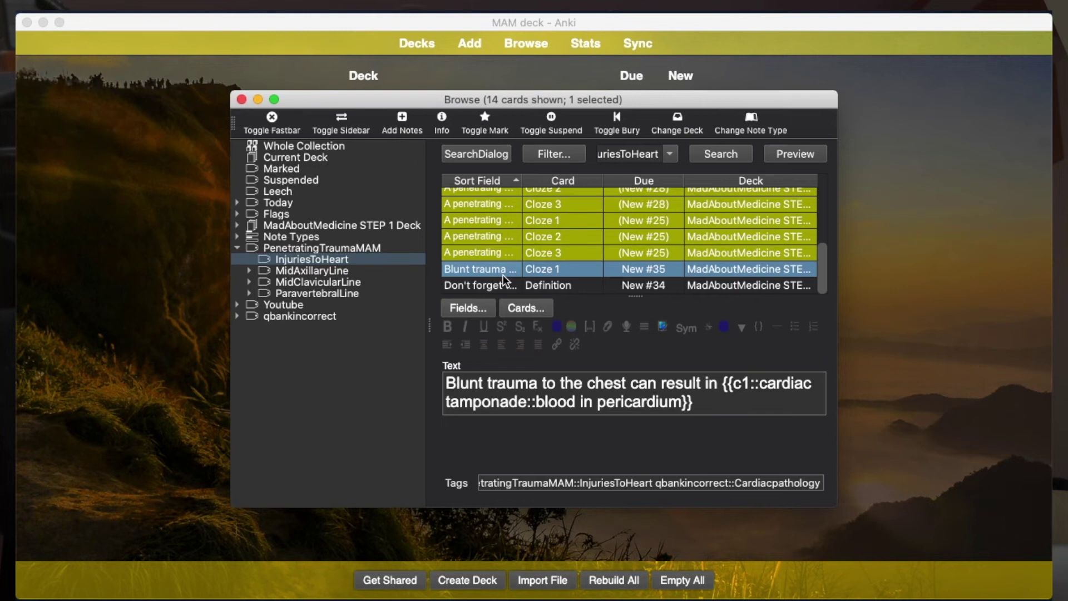
Switch to qbankincorrect, then back to InjuriesToHeart, showing 14 cards.
{"action": "scroll", "coordinate": [543, 235], "scroll_direction": "up", "scroll_amount": 5}
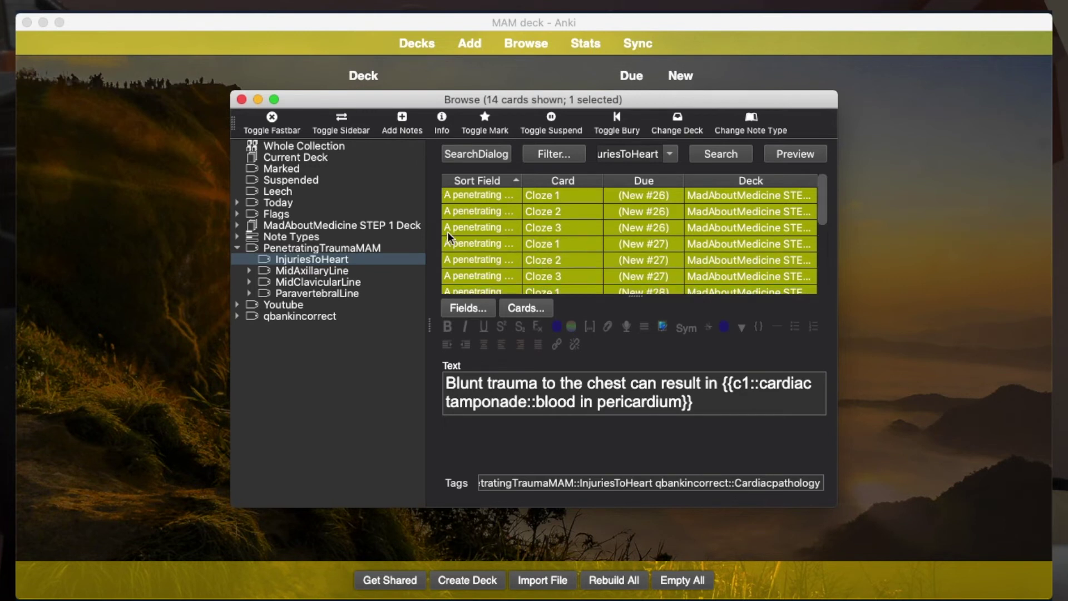
{"action": "left_click", "coordinate": [286, 316]}
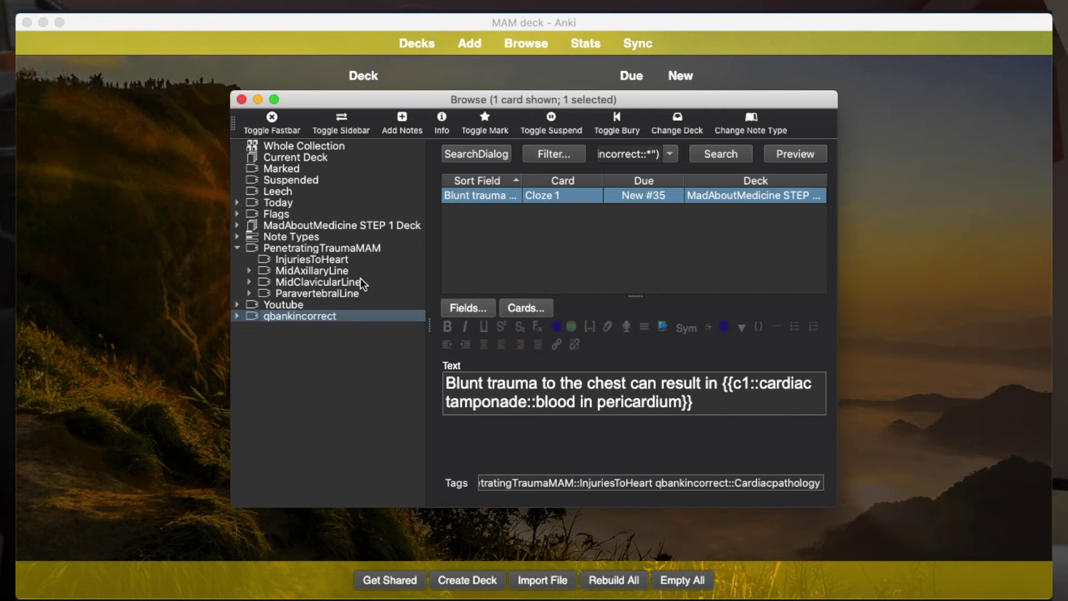
{"action": "left_click", "coordinate": [338, 259]}
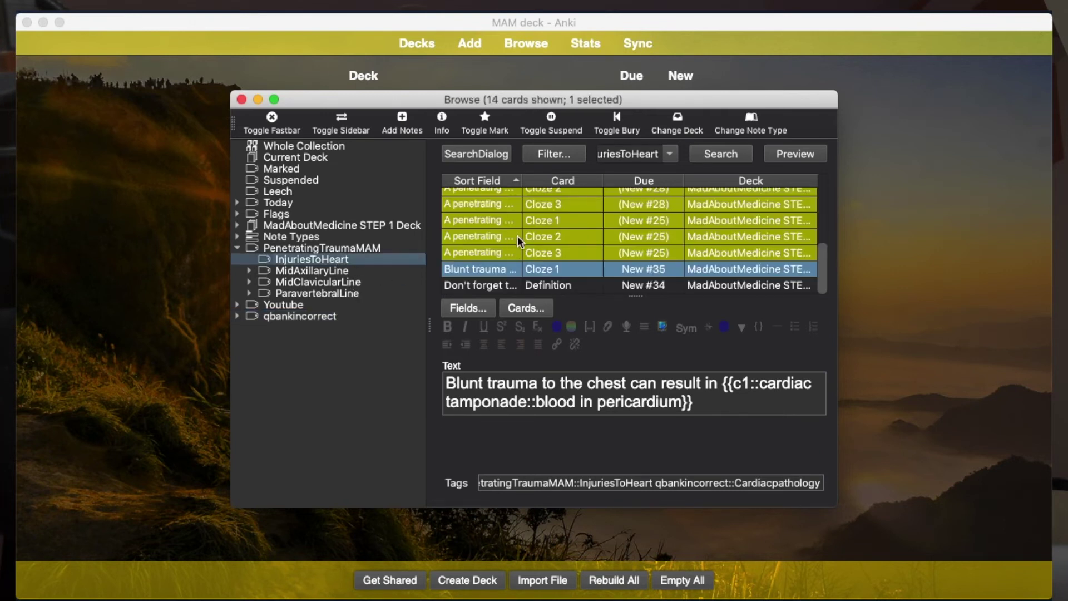
{"action": "scroll", "coordinate": [517, 236], "scroll_direction": "up", "scroll_amount": 5}
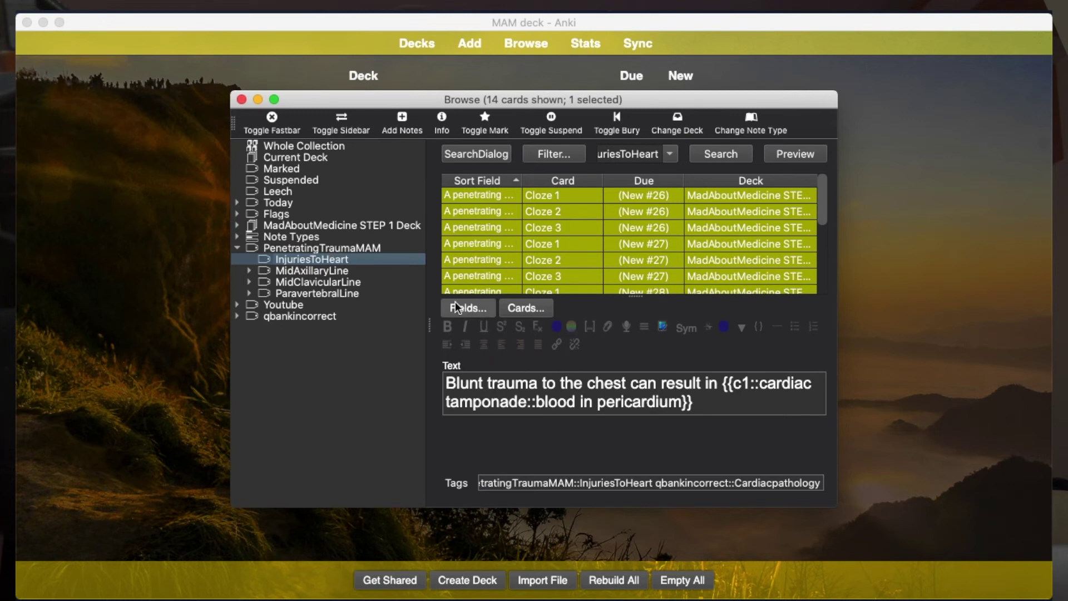
{"action": "scroll", "coordinate": [504, 229], "scroll_direction": "down", "scroll_amount": 5}
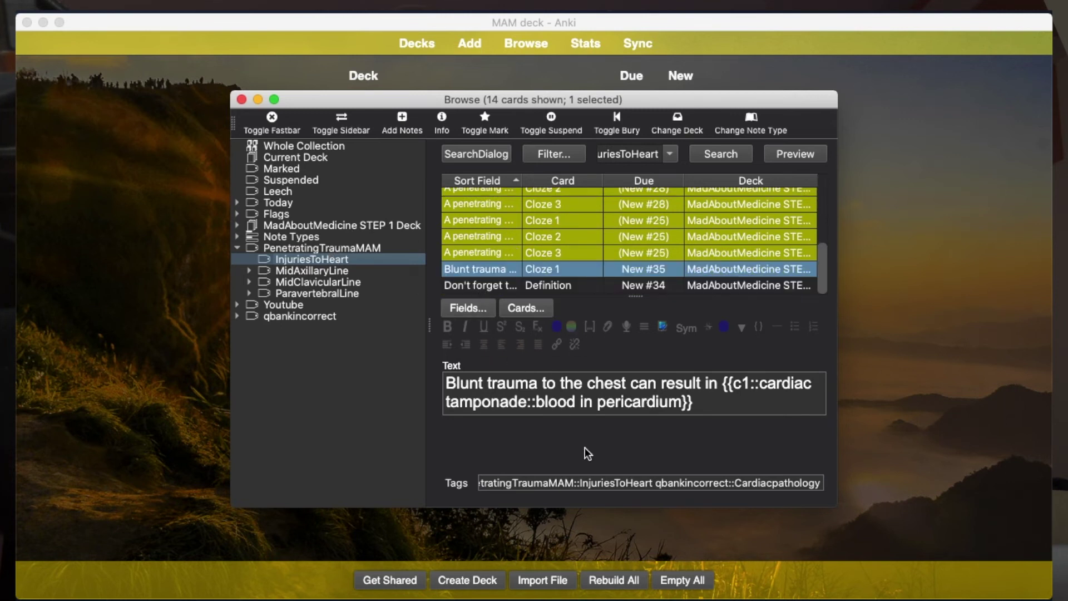